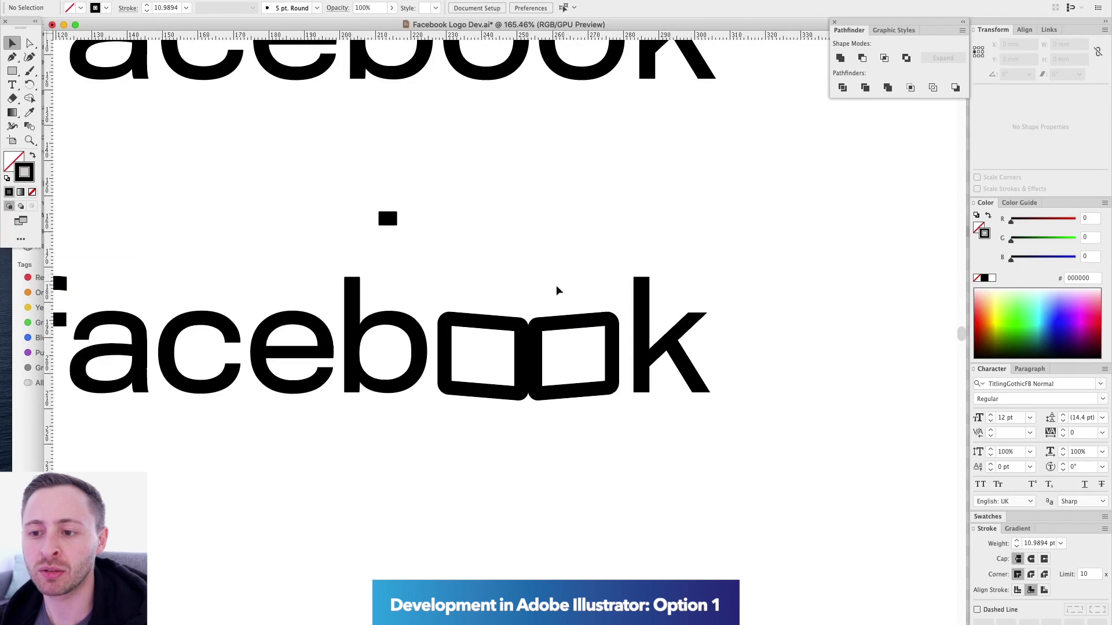
Delete one of the slanted book-page frames standing in for the double o in the wordmark.
scroll(593, 368, up, 8)
click(548, 262)
key(Delete)
Warp the remaining page frame into an arch and duplicate it beside itself to form an open book in the wordmark.
click(370, 263)
click(240, 1)
mouse_move(255, 142)
click(405, 177)
click(803, 345)
drag(449, 313, 667, 313)
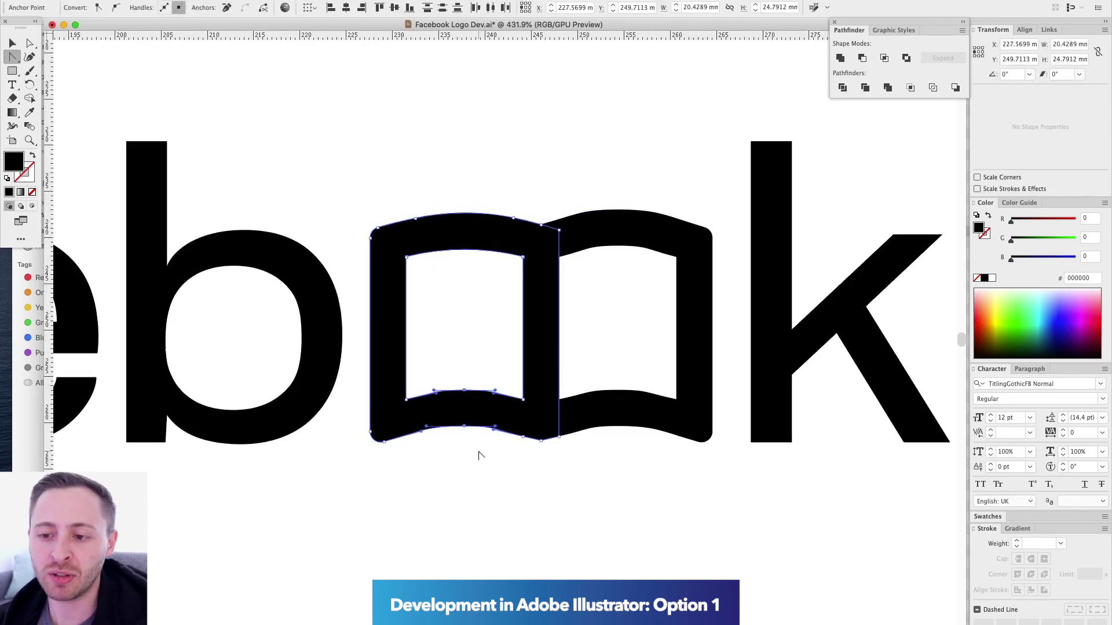
click(600, 367)
click(618, 427)
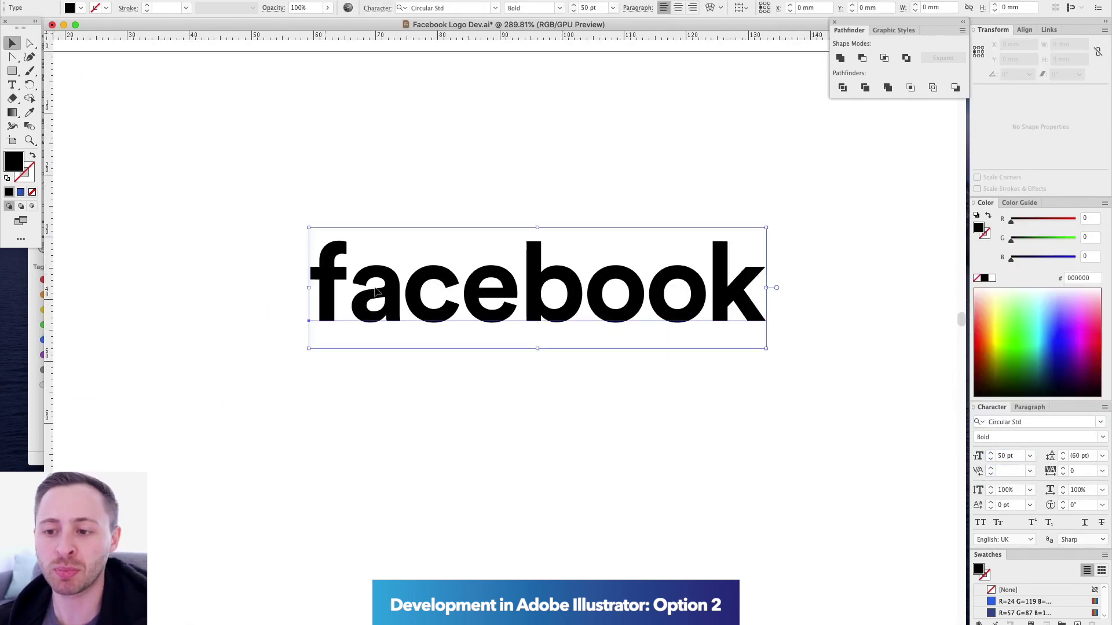
Add separate fb letters below the wordmark and move them into the blue square frame.
click(178, 488)
text(F)
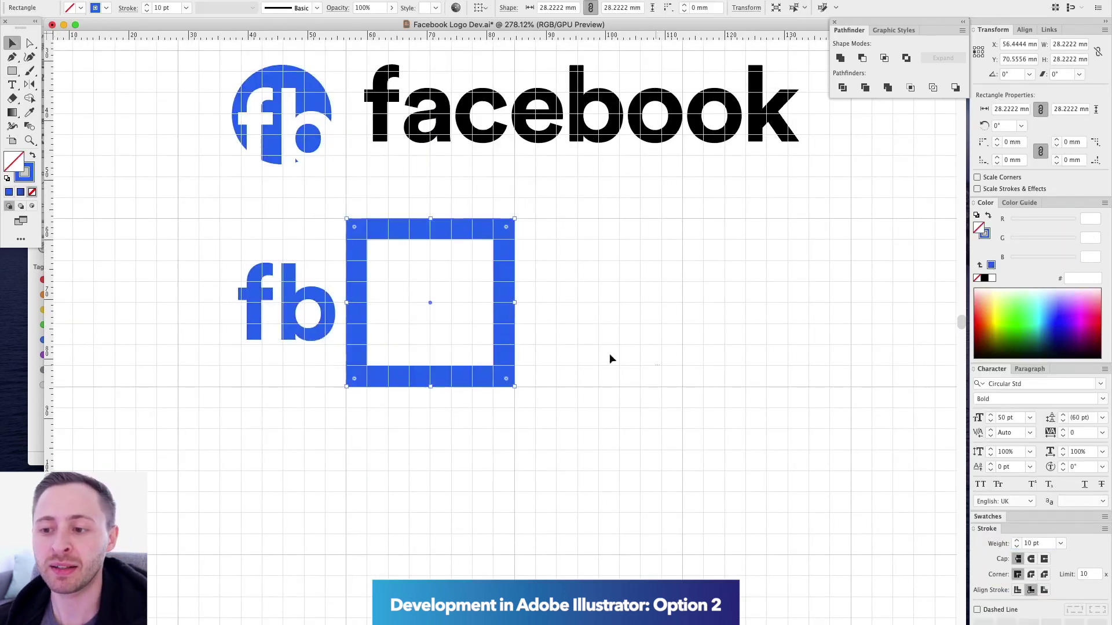
drag(261, 304, 487, 330)
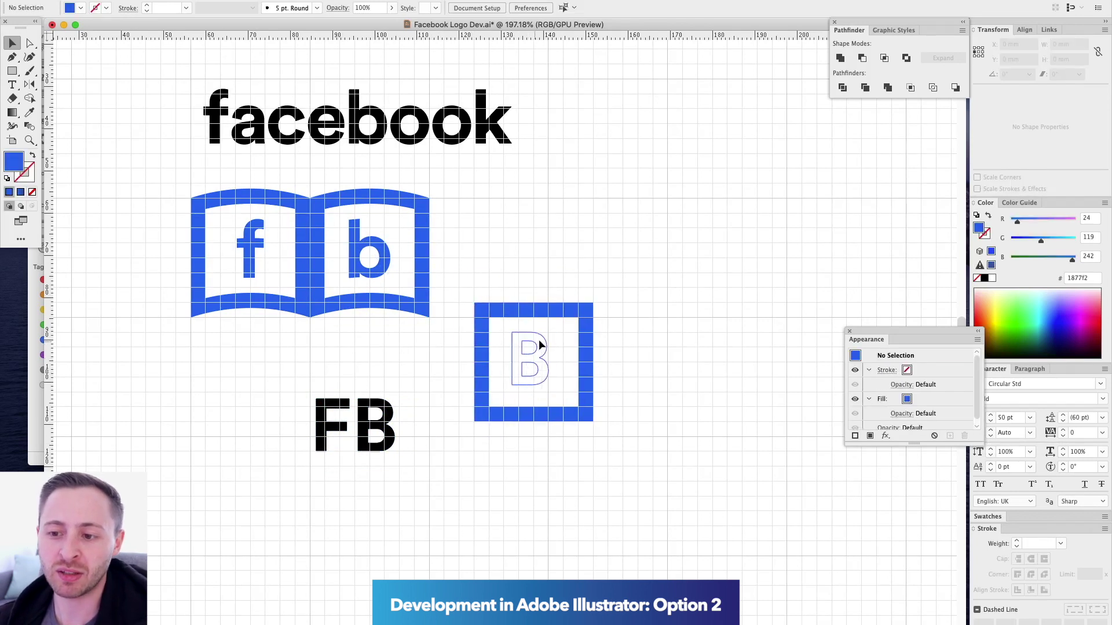
Place the capital F and B in two adjoining blue frames and centre each letter in its frame.
drag(529, 330, 554, 335)
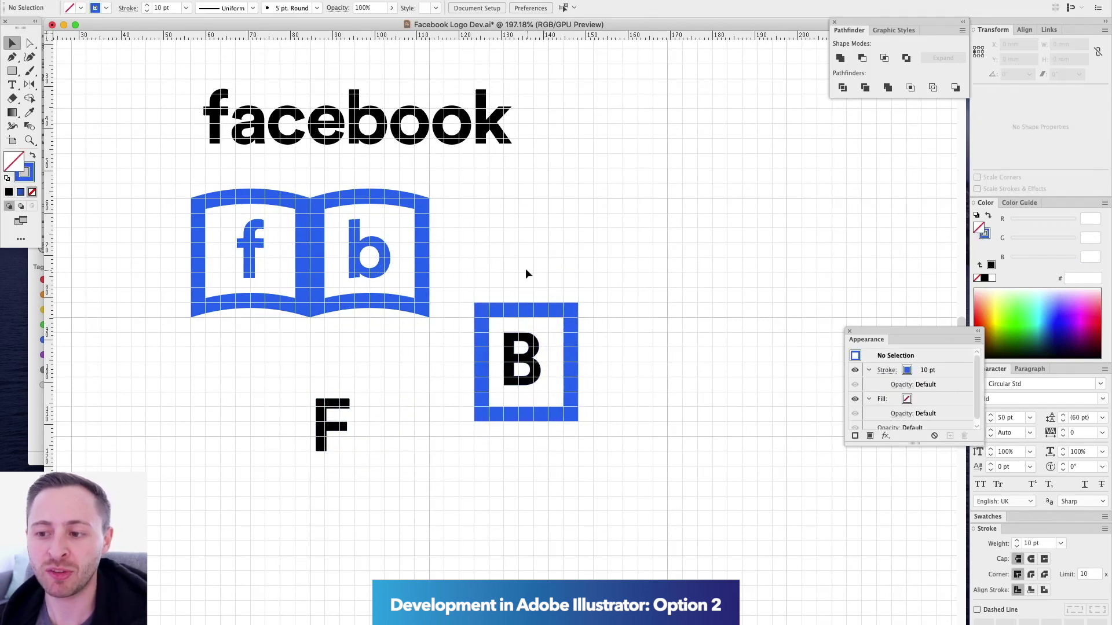
drag(526, 269, 538, 347)
click(517, 7)
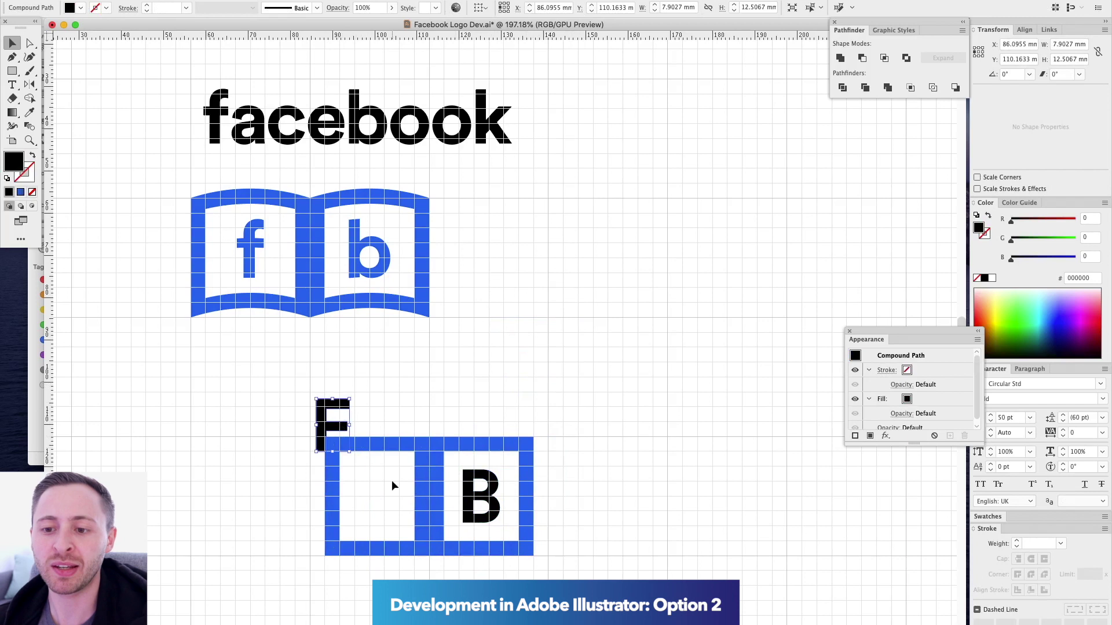
click(517, 7)
click(566, 7)
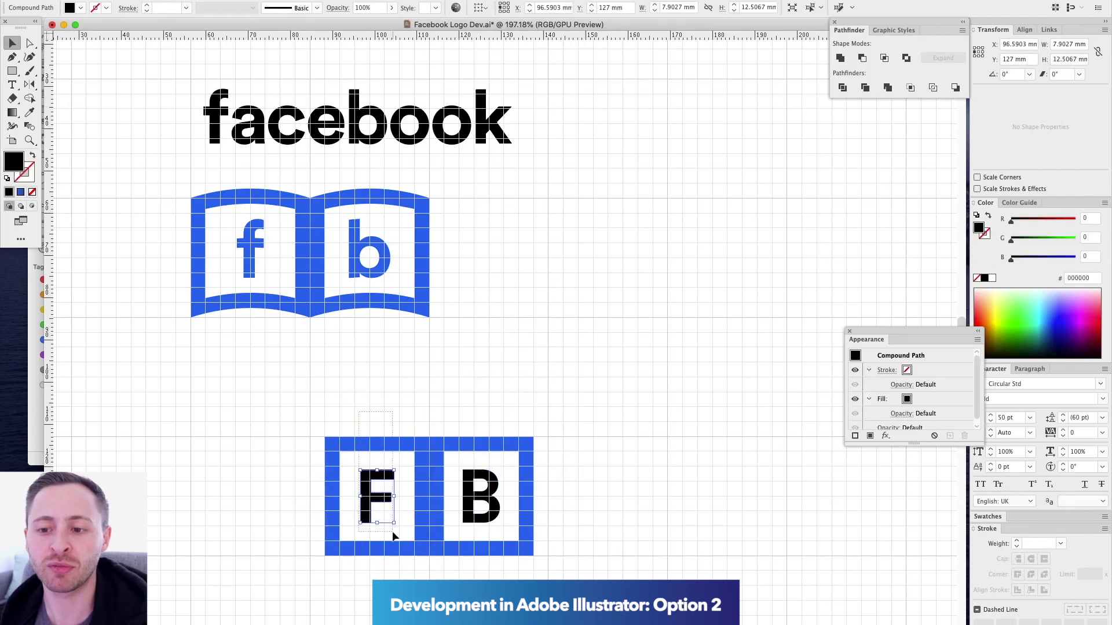
Apply the Arch warp to the F frame and the B frame to turn them into curved book pages.
click(263, 5)
click(333, 498)
click(263, 6)
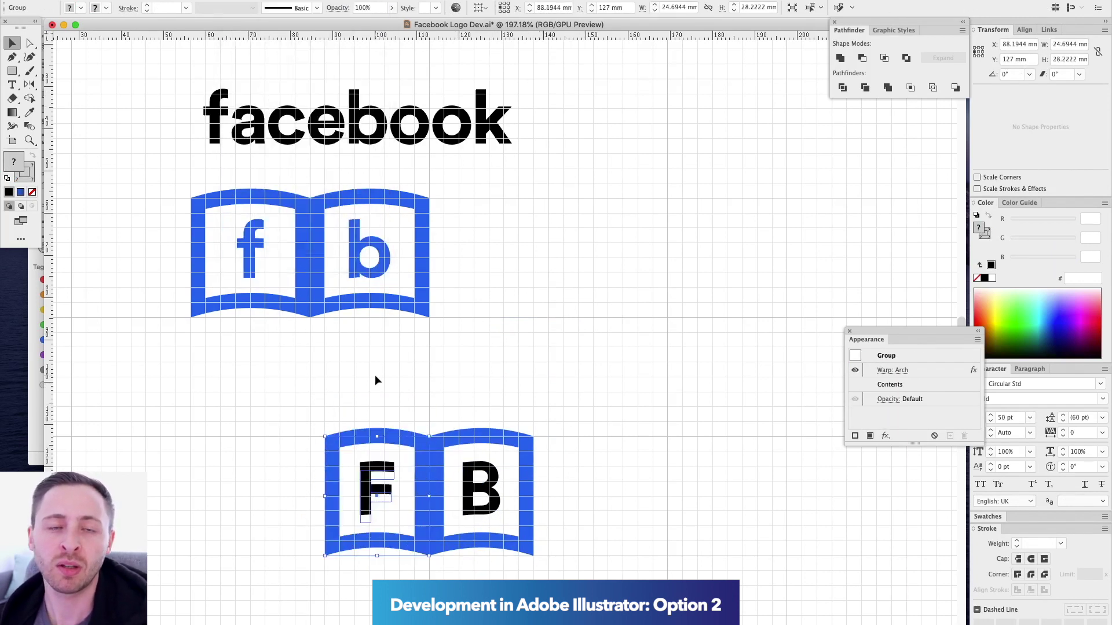
Recolour the F and B letters in the book with the blue swatch R=24 G=119 B=242.
shift+click(437, 492)
click(987, 517)
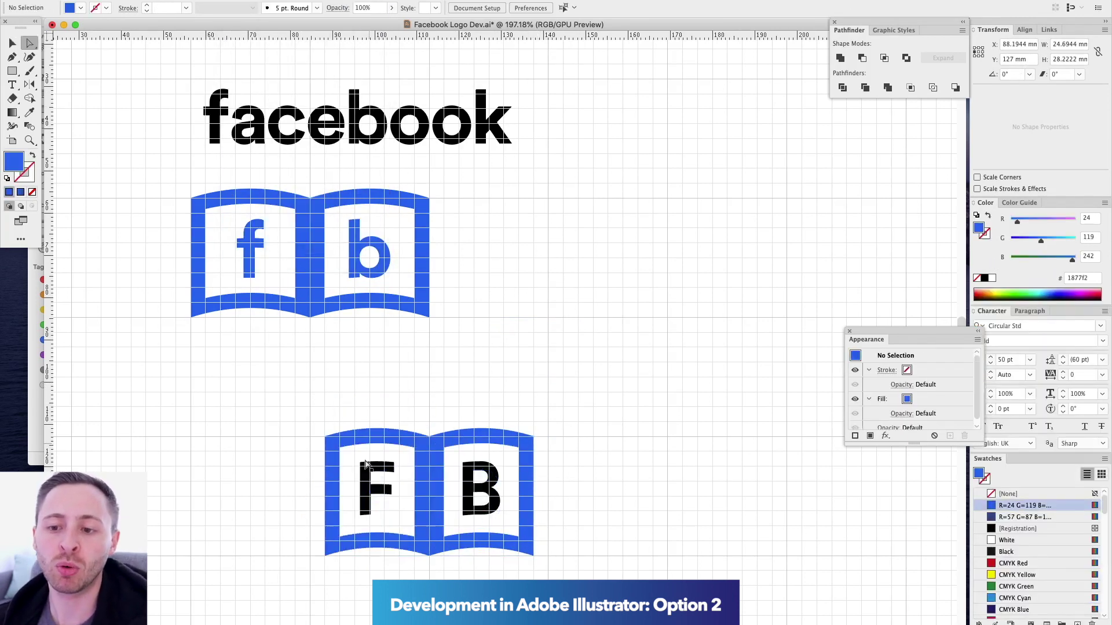
key(super+y)
drag(390, 475, 484, 513)
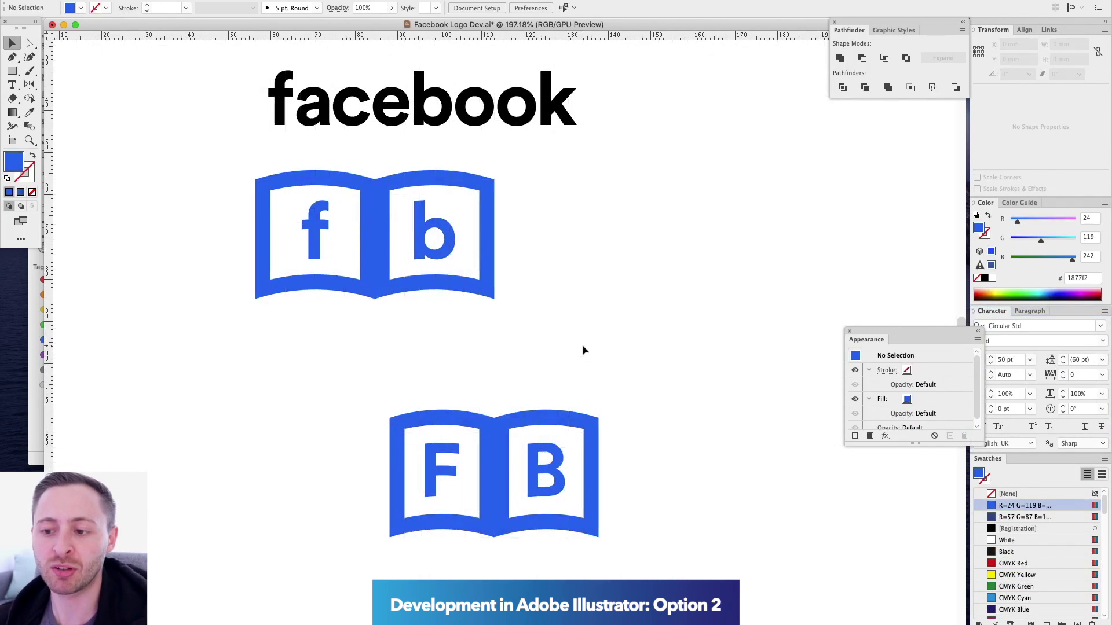
Reposition the FB book on the artboard and expand its warped appearance into editable shapes.
key(super+1)
click(463, 417)
drag(462, 413, 325, 413)
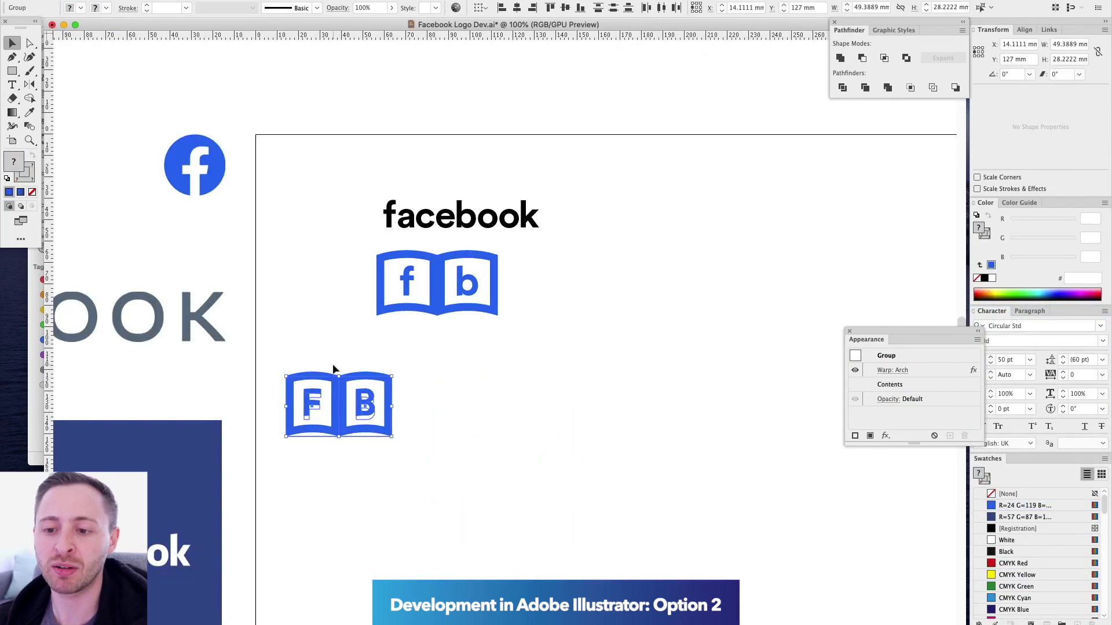
drag(333, 374, 506, 404)
click(136, 1)
click(177, 110)
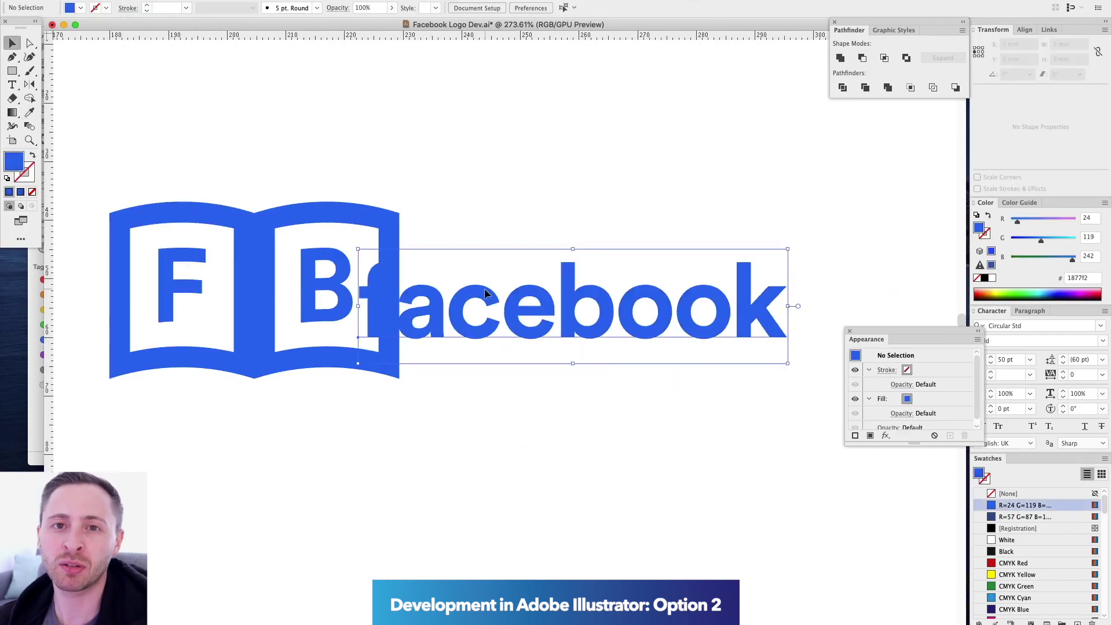
Shrink the FB book to about 25 mm wide by 16 mm high and place it in front of the facebook wordmark.
drag(399, 204, 419, 283)
drag(255, 275, 420, 282)
drag(254, 379, 437, 338)
drag(286, 304, 334, 304)
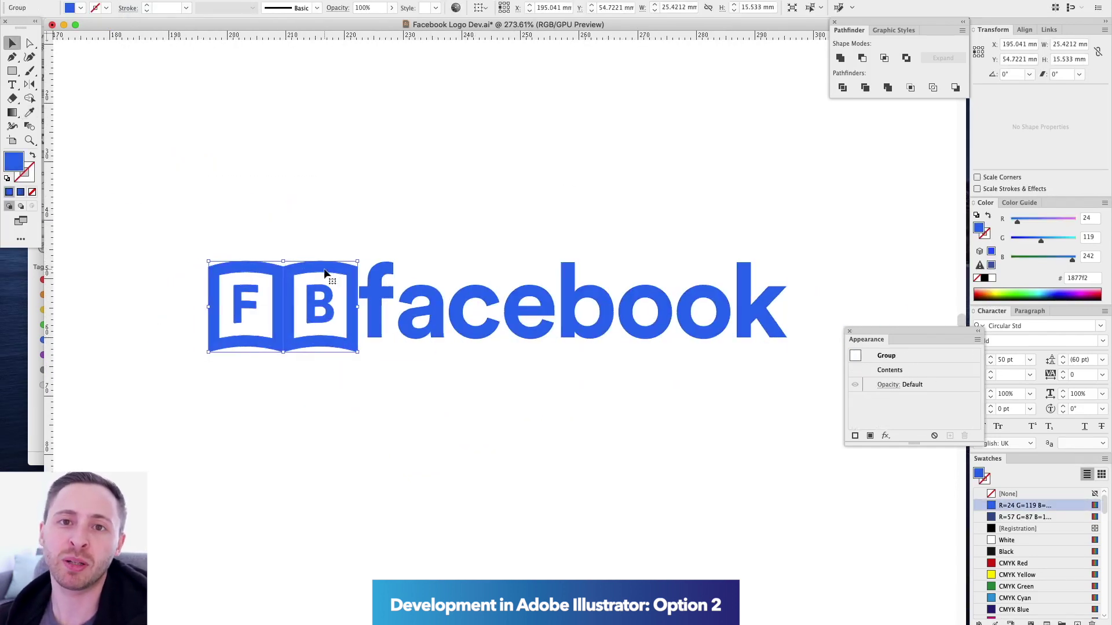
click(421, 213)
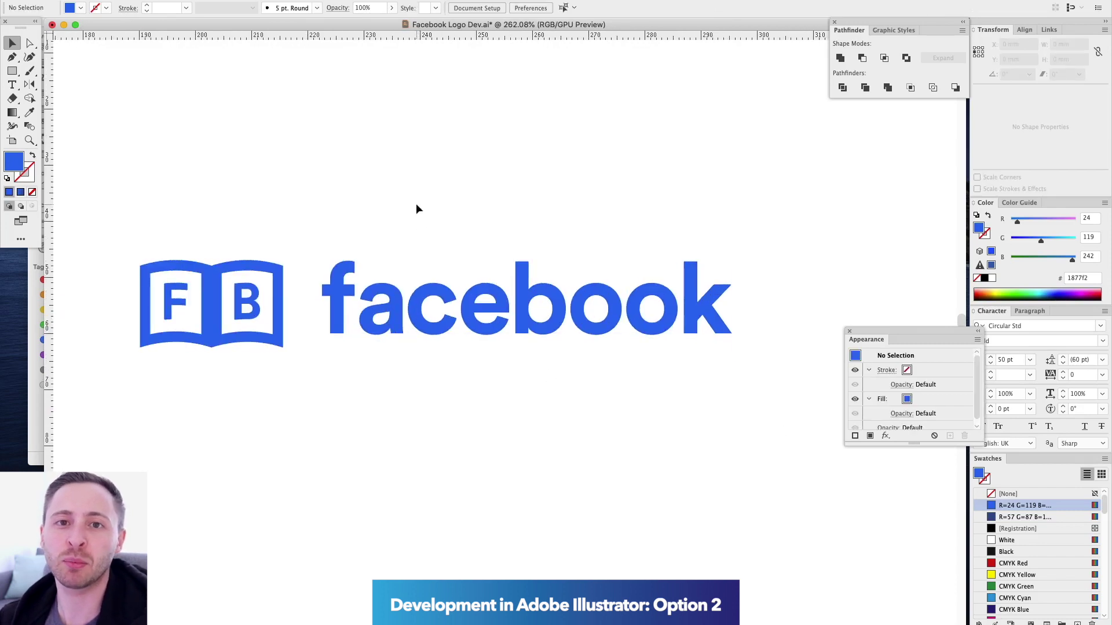
In the lower logo copy, nudge the left book page rightward to narrow the spine and merge both pages with Shape Builder.
drag(428, 509, 516, 509)
click(364, 380)
key(super+y)
key(Right)
key(Right)
shift+click(430, 381)
key(shift+m)
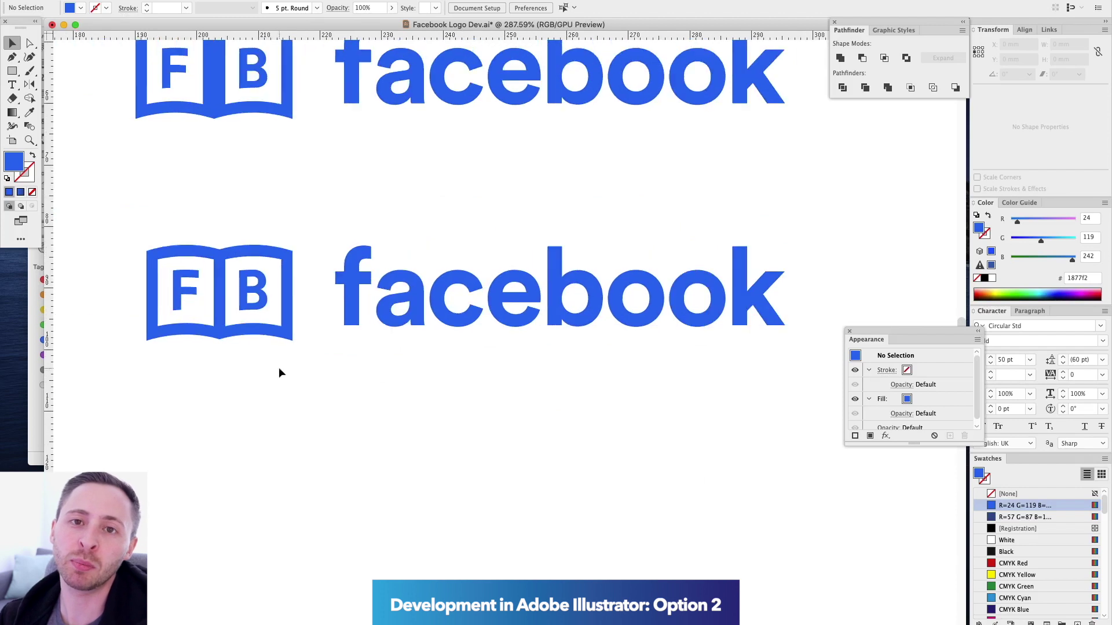
Round the outer corners of the lower book icon's frame.
key(a)
click(296, 344)
key(v)
click(154, 223)
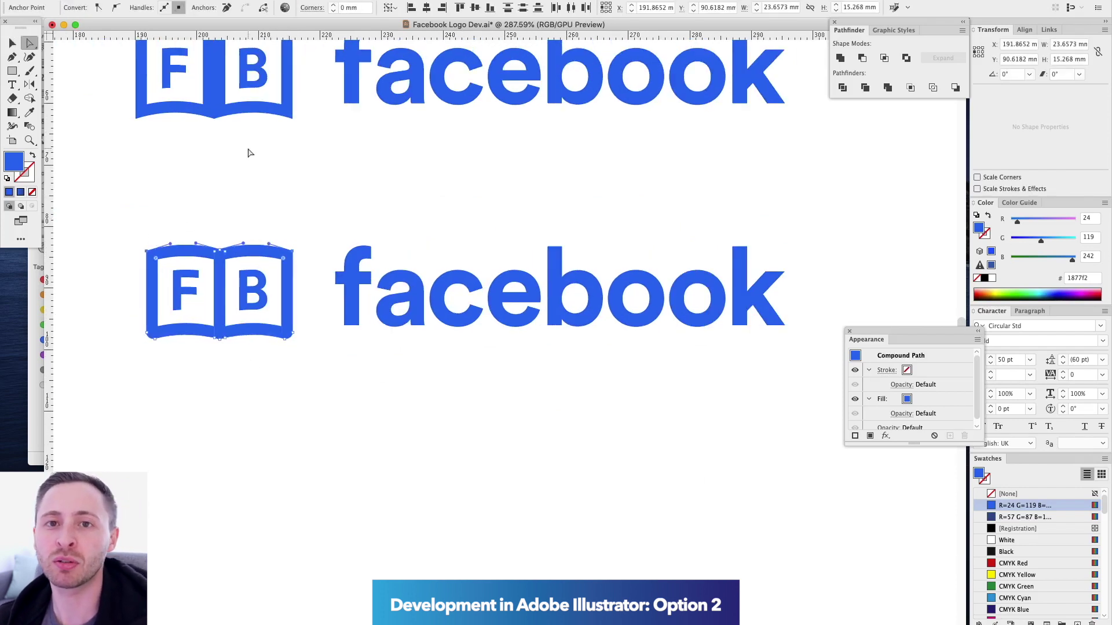
scroll(195, 290, up, 5)
key(a)
click(407, 385)
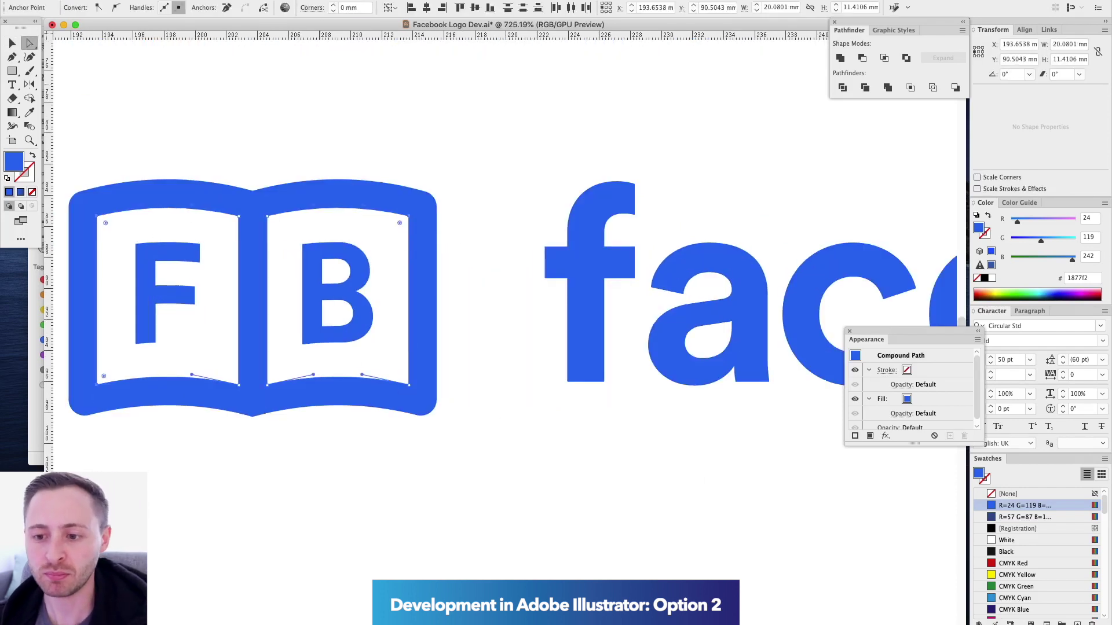
click(486, 134)
Thicken the F and B letters in the lower book icon with a 0.5 pt blue stroke.
scroll(204, 298, down, 5)
drag(799, 573, 831, 606)
key(a)
alt+click(185, 299)
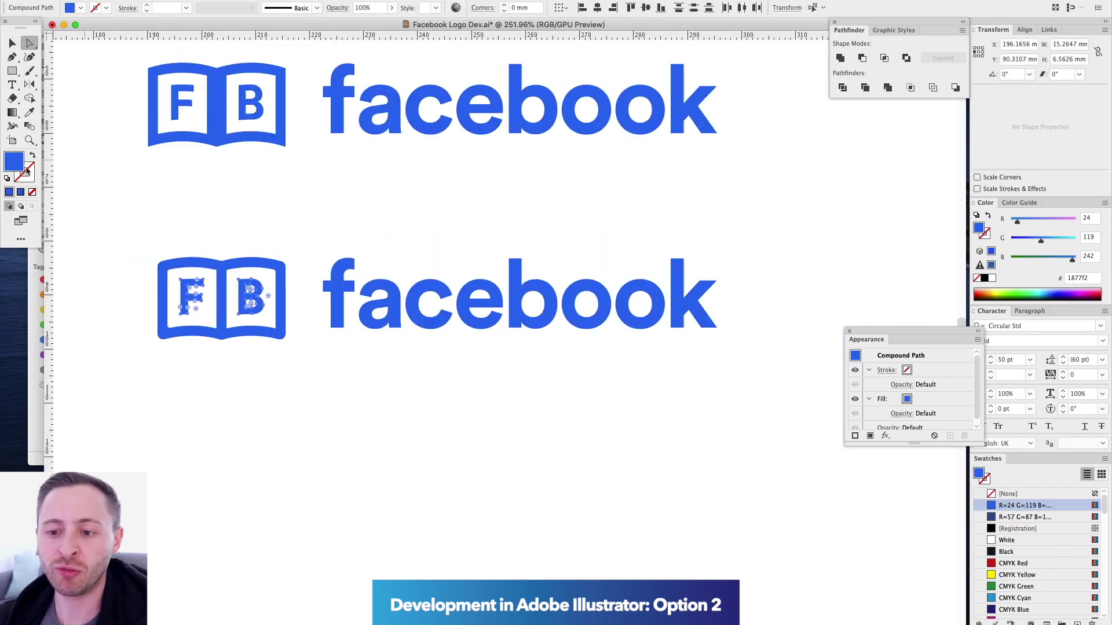
drag(990, 360, 895, 345)
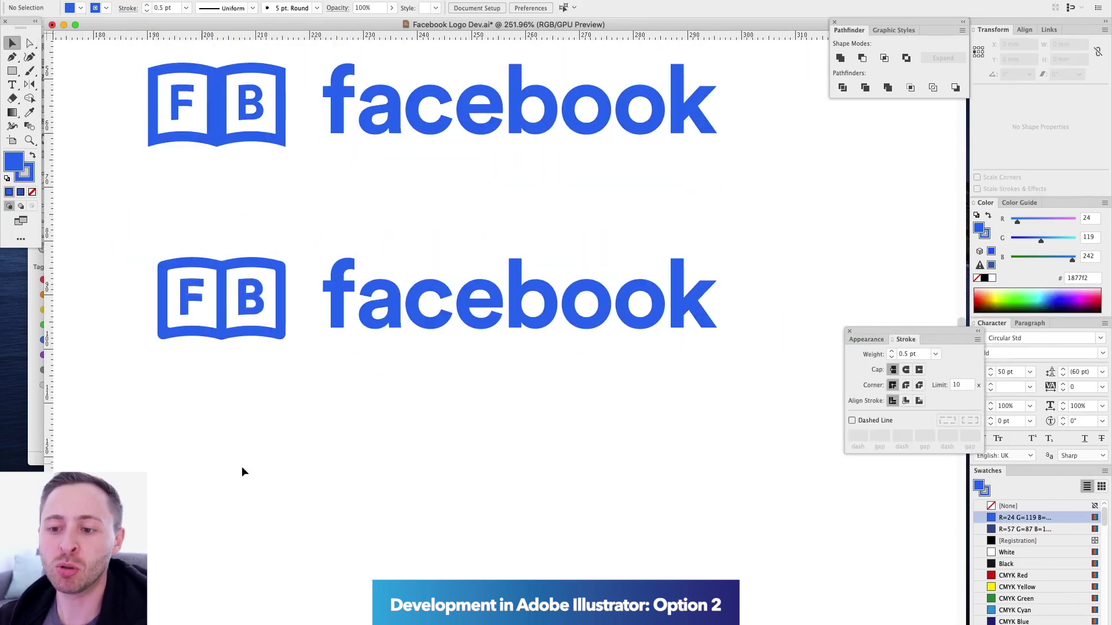
Examine the refined FB book logo against the earlier version above it.
scroll(596, 459, down, 2)
scroll(165, 389, up, 5)
scroll(449, 345, down, 5)
click(449, 341)
click(226, 318)
scroll(224, 320, up, 3)
drag(313, 214, 314, 214)
scroll(353, 236, down, 4)
scroll(479, 521, up, 1)
scroll(480, 521, down, 3)
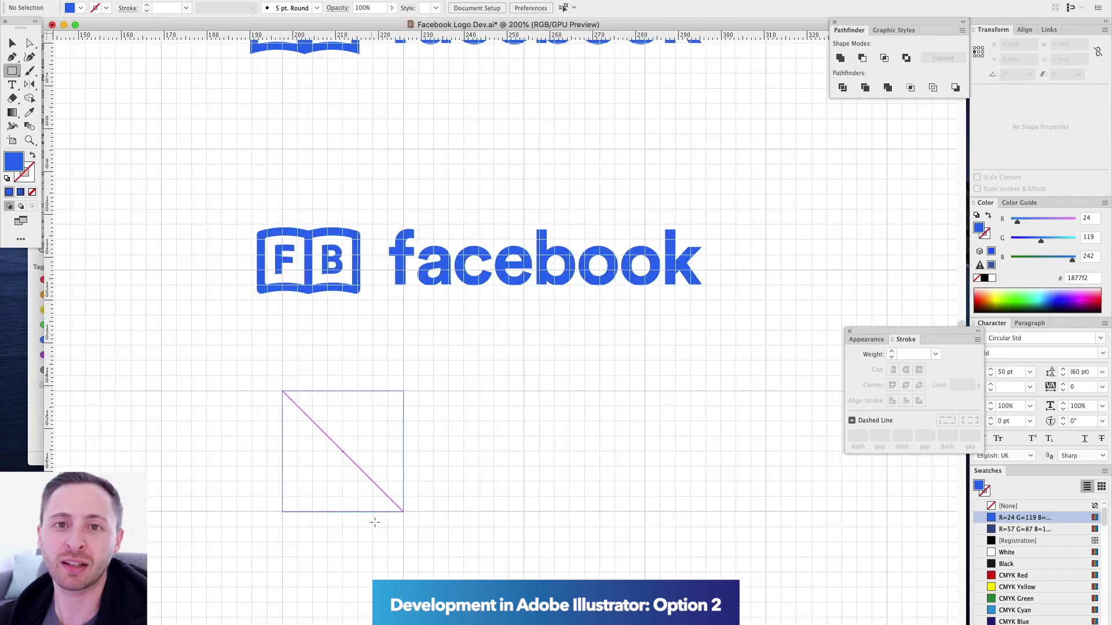
Draw a blue square about 28 mm wide beneath the refined logo and round its corners.
drag(374, 523, 374, 522)
key(a)
drag(310, 424, 311, 425)
Place a copy of the FB book icon on the rounded square, centred horizontally and vertically.
key(v)
click(346, 245)
click(516, 7)
click(565, 8)
Make the book icon on the square white, about 21 mm wide, and bring it to the front.
key(super+y)
click(388, 439)
key(super+y)
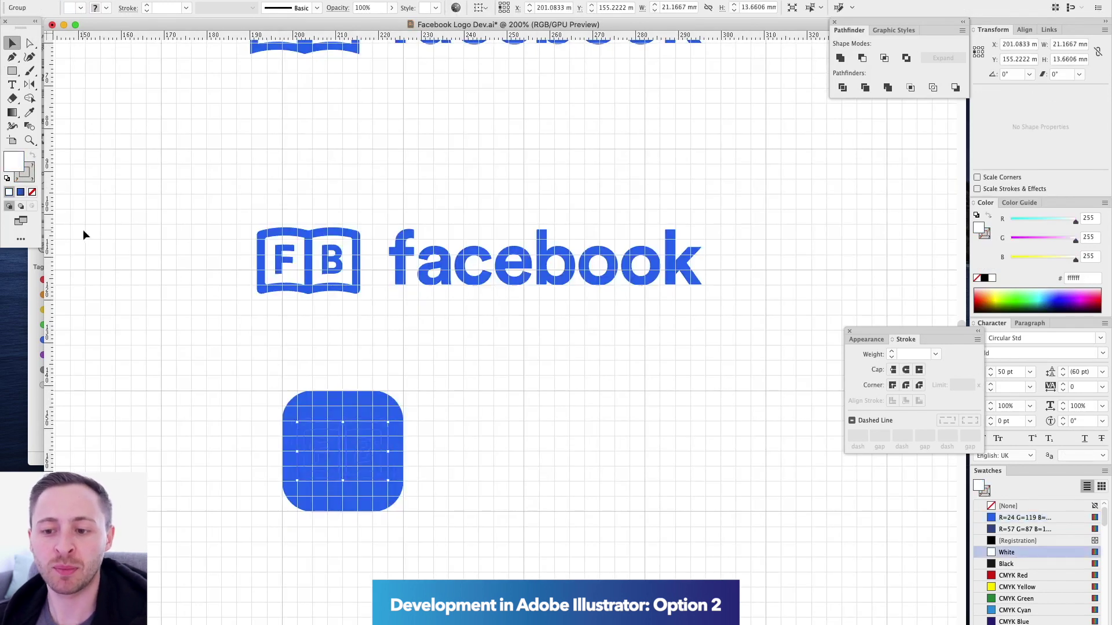
key(super+shift+bracketright)
key(a)
click(323, 447)
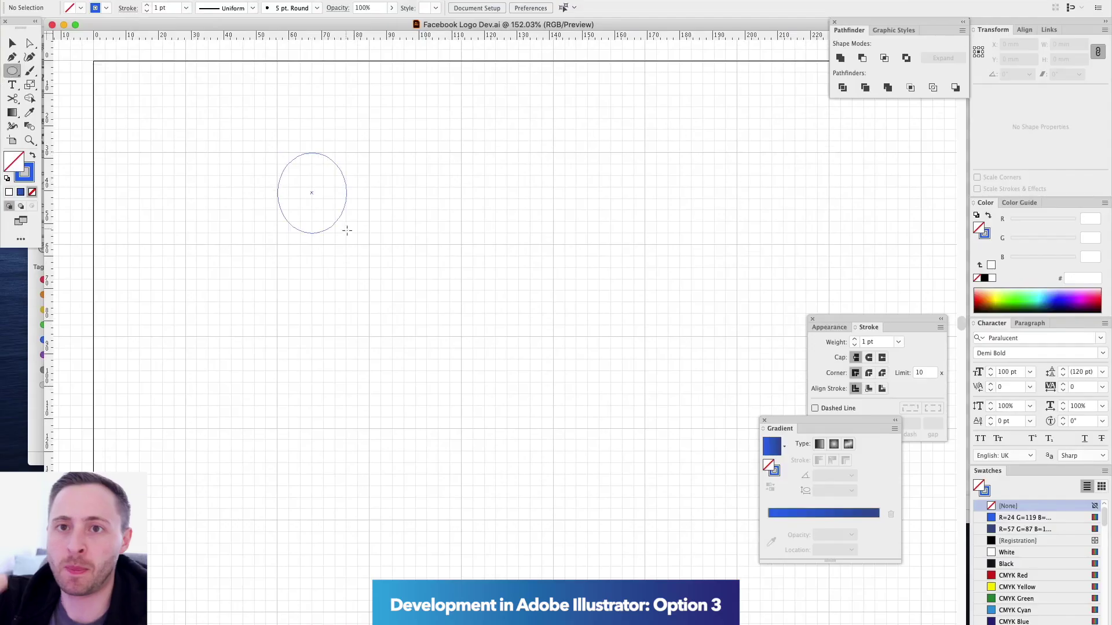
Draw an ellipse about 28 mm tall and delete its right anchor point to leave only the left arc.
drag(347, 230, 323, 244)
key(a)
click(323, 198)
key(Delete)
Extend both ends of the arc with horizontal lines to form an open outline about 56 mm wide.
click(300, 153)
click(461, 153)
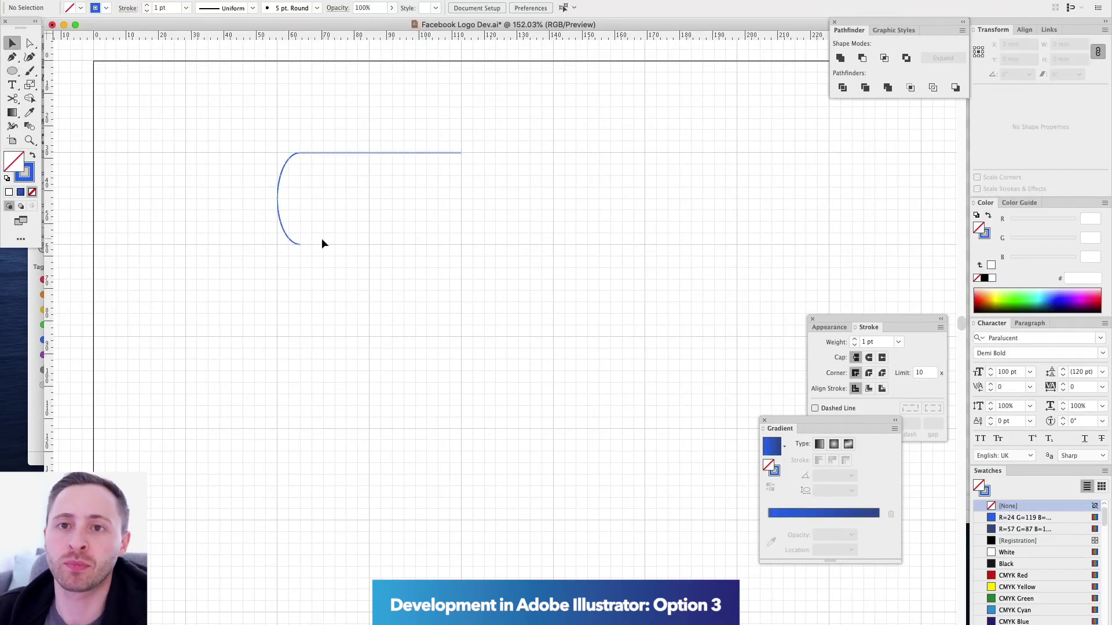
click(300, 245)
click(461, 244)
Set the open outline's stroke weight to 10 pt.
text(10)
key(Return)
scroll(363, 172, up, 5)
key(a)
click(229, 130)
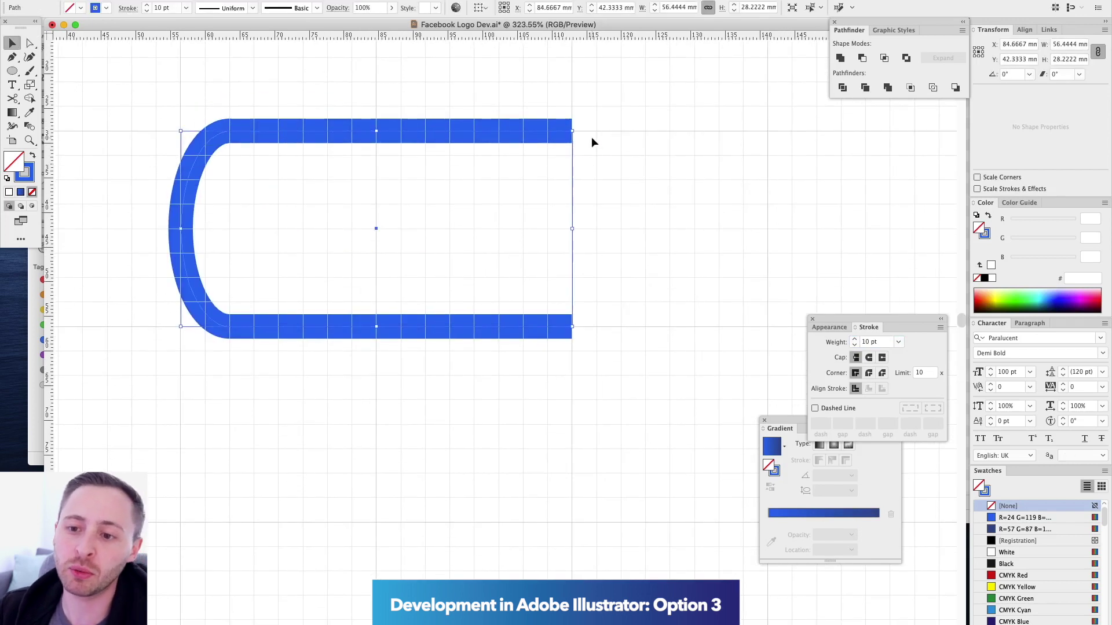
Enlarge the open outline to about 113 mm wide with a 20 pt stroke.
key(super+minus)
key(super+minus)
key(super+minus)
drag(431, 416, 431, 423)
drag(311, 238, 357, 237)
Move the outline's upper arm up and its lower arm down to increase the overall height to about 64 mm.
key(a)
drag(268, 205, 677, 254)
key(shift+Up)
drag(266, 452, 693, 411)
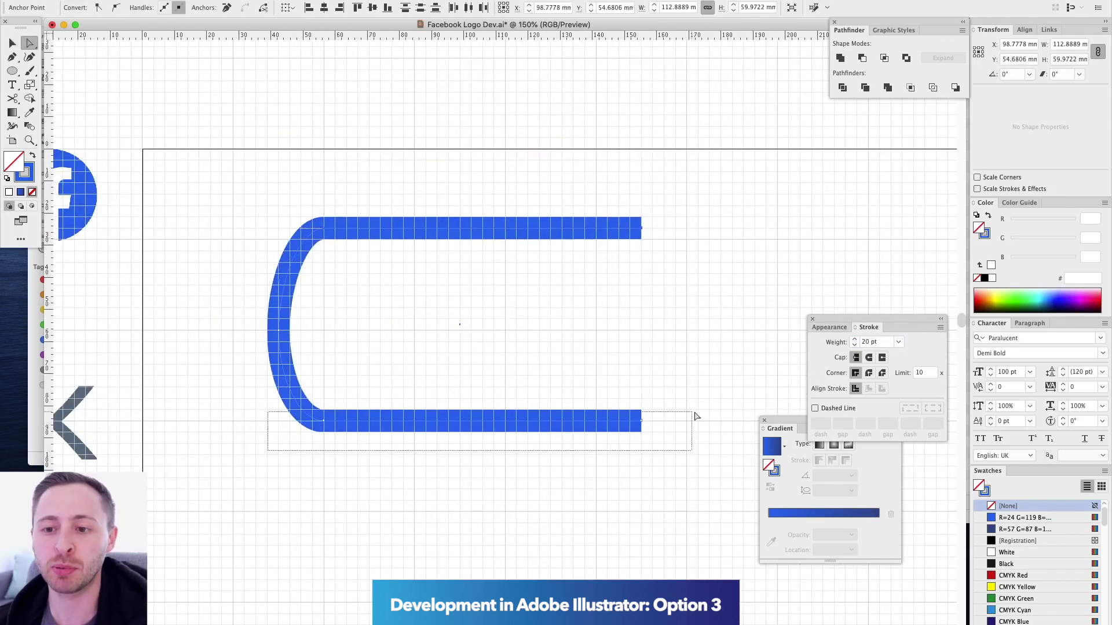
key(shift+Down)
Draw an ellipse about 28 mm wide and 64 mm tall over the outline's curved end and reduce it to its left half.
key(l)
drag(264, 431, 279, 432)
key(super+y)
key(v)
drag(325, 331, 369, 331)
key(a)
drag(406, 331, 356, 315)
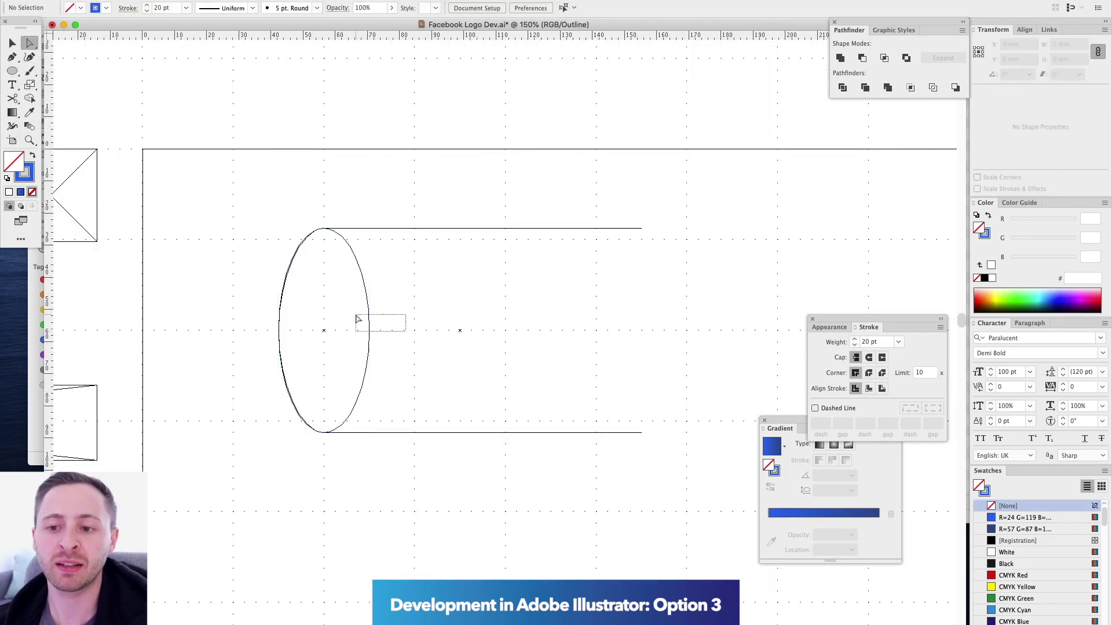
key(super+y)
key(v)
Lengthen both straight arms by moving their right ends outward, making the outline 127 mm wide.
scroll(598, 290, up, 5)
key(a)
drag(523, 238, 576, 238)
drag(522, 477, 575, 476)
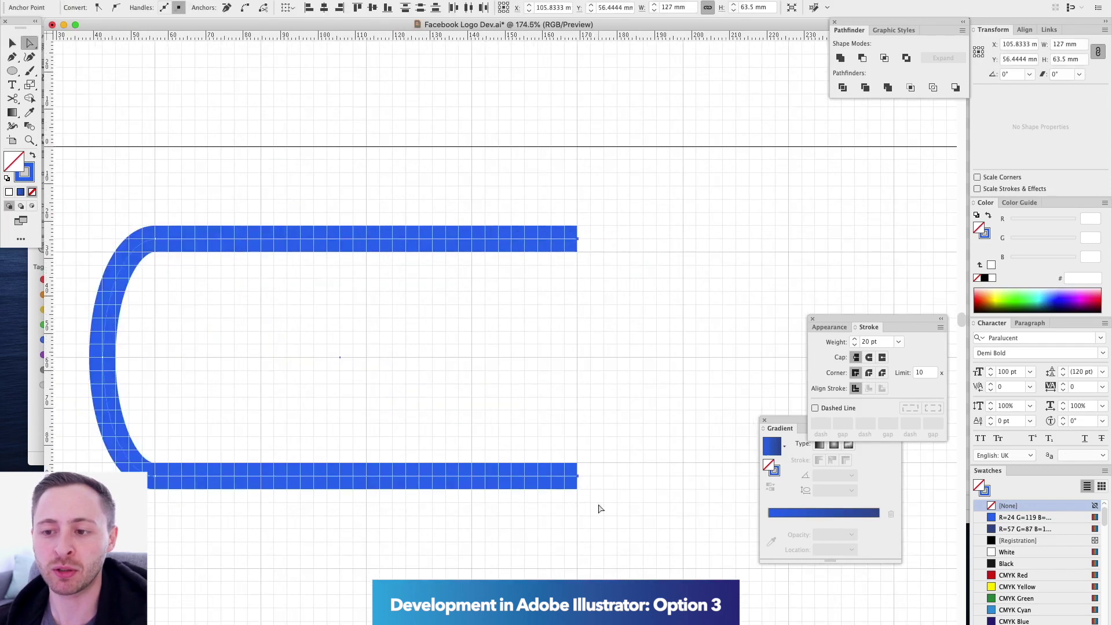
key(v)
Reflect a copy of the curved end horizontally to create an arc bulging to the right.
drag(492, 496, 645, 478)
scroll(77, 237, left, 5)
key(o)
drag(241, 258, 325, 258)
key(v)
drag(310, 132, 311, 191)
Resize and position the mirrored arc so it meets the outline's curved end and closes it into an oval.
key(super+minus)
key(super+minus)
click(342, 290)
key(v)
drag(343, 292, 322, 288)
drag(300, 235, 301, 227)
Add a second white 40 pt stroke beneath the outline's 20 pt blue stroke to create a gap around the arc.
click(412, 203)
click(829, 328)
click(818, 423)
click(866, 387)
shift+click(892, 385)
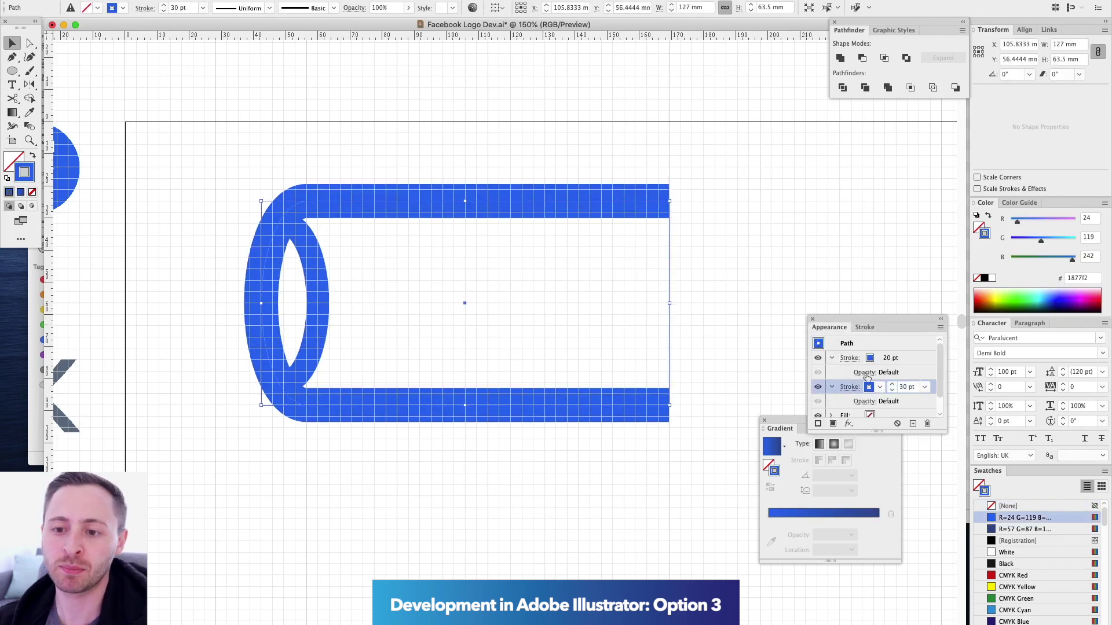
click(869, 387)
click(792, 409)
Draw a horizontal line about 102 mm long inside the outline, just below its upper arm.
scroll(261, 96, up, 2)
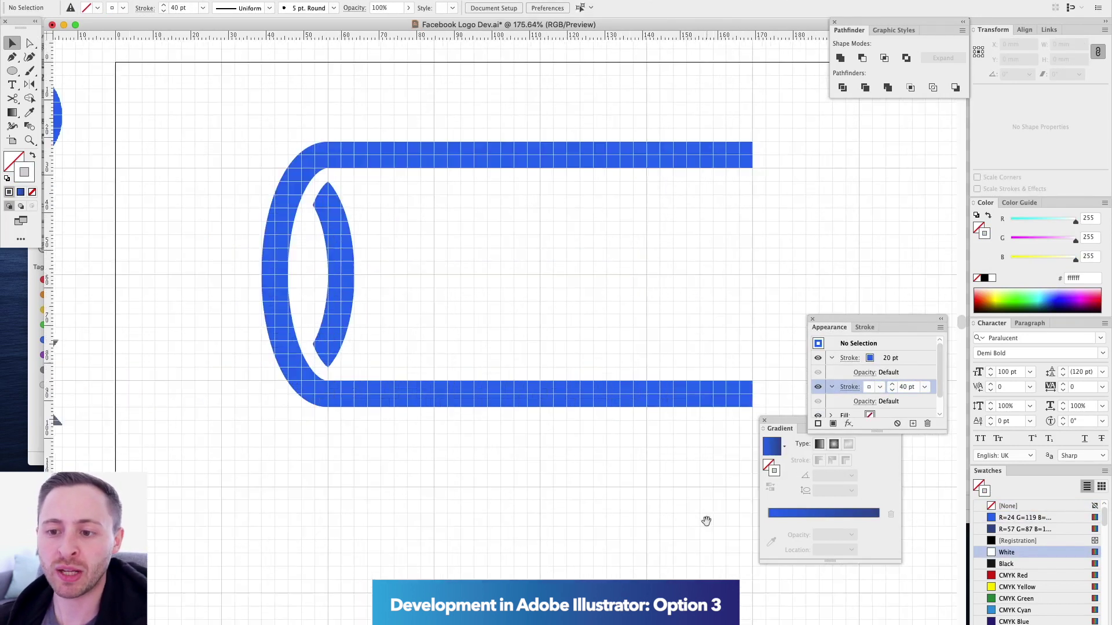
drag(704, 521, 589, 507)
drag(12, 71, 61, 133)
drag(634, 194, 249, 193)
click(865, 327)
shift+click(854, 345)
shift+click(854, 345)
key(i)
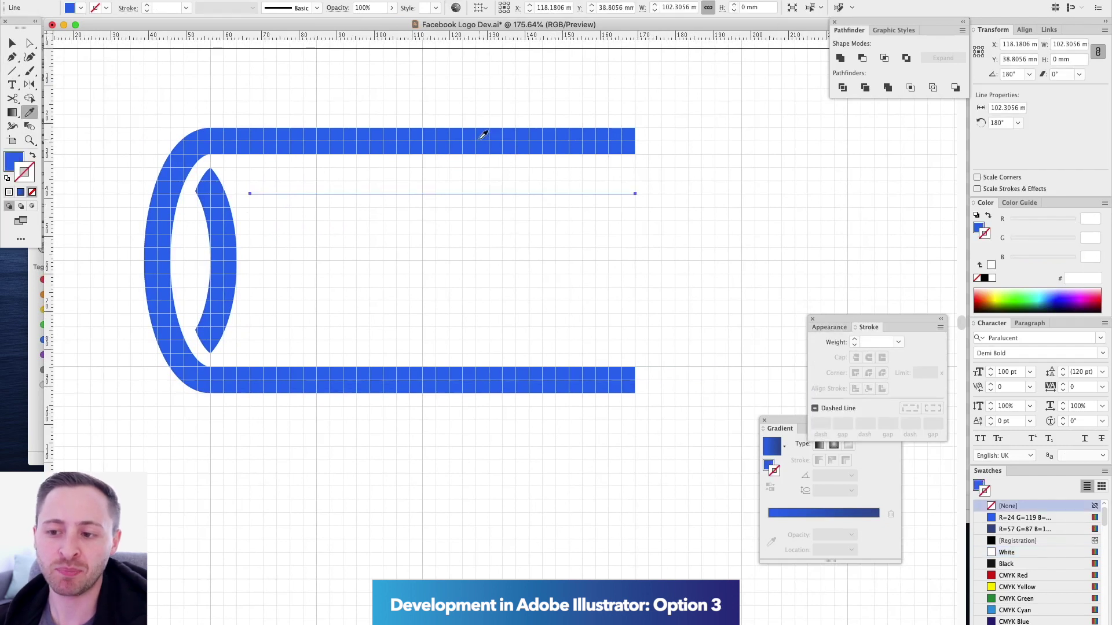
key(super+z)
Give the inner line a 20 pt stroke in the blue swatch R=24 G=119 B=242.
key(v)
click(1024, 517)
shift+click(854, 345)
shift+click(854, 345)
Duplicate the inner line in front and move the copy about 14 mm down.
key(super+c)
key(super+f)
key(shift+Down)
key(shift+Down)
key(shift+Down)
key(shift+Down)
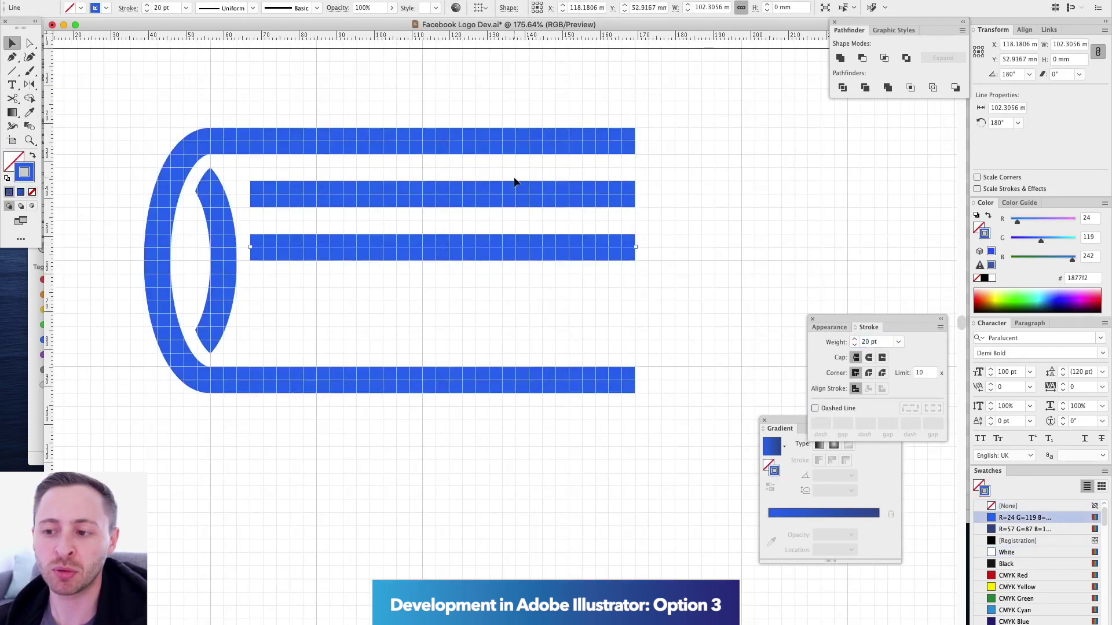
Add a third inner line below the other two by duplication and space all three evenly within the book outline.
key(super+c)
key(super+f)
key(shift+Down)
key(shift+Down)
key(shift+Down)
key(shift+Down)
key(super+c)
key(super+f)
key(shift+Down)
key(shift+Down)
key(Delete)
drag(515, 310, 557, 174)
key(shift+Down)
key(super+minus)
Add a second, wider white stroke beneath the inner arc's 20 pt blue stroke.
click(258, 238)
click(829, 327)
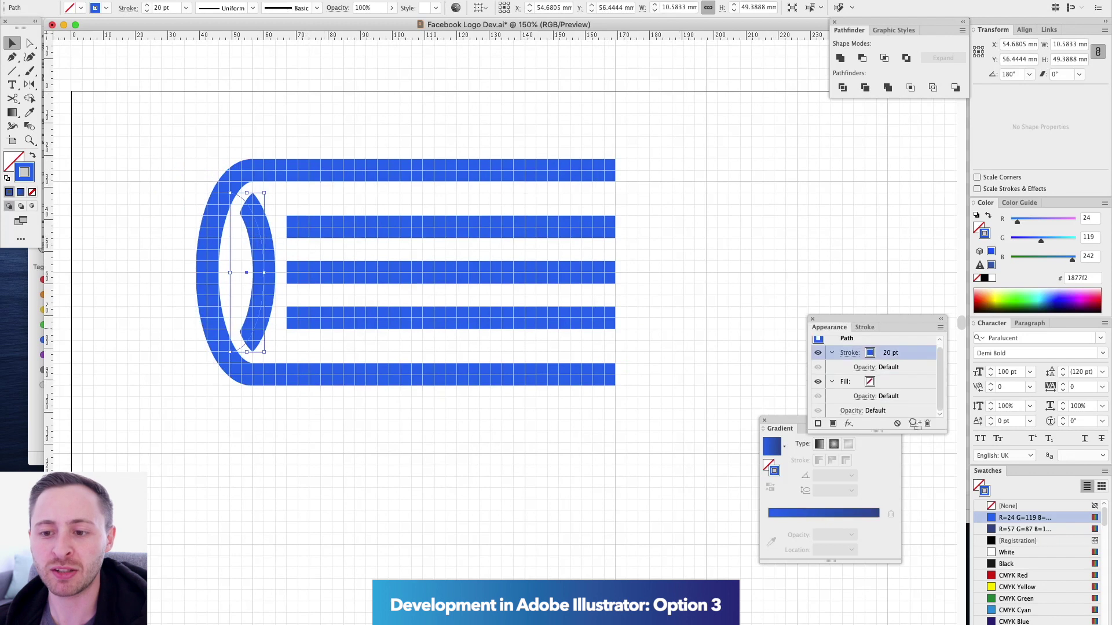
click(818, 423)
shift+click(892, 383)
click(879, 387)
click(790, 406)
Extend the starting ends of the three inner lines about 7 mm toward the arc so they tuck under its white stroke.
drag(515, 341, 474, 223)
drag(286, 272, 264, 273)
click(362, 124)
scroll(259, 138, up, 3)
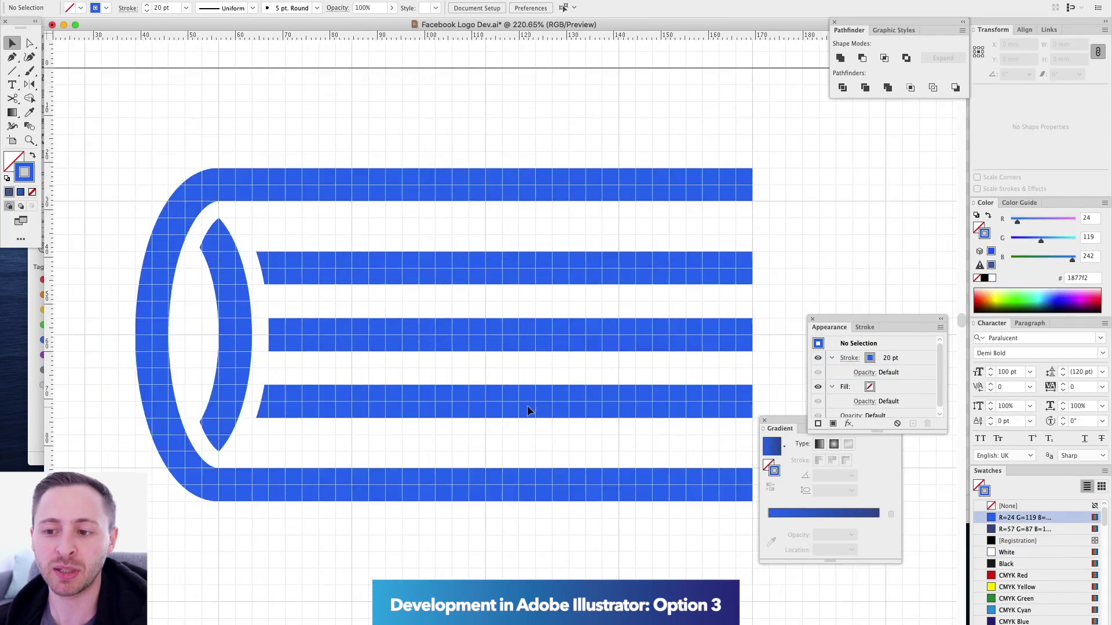
Draw an ellipse about 10.6 mm wide over the upper inner line and delete its lower anchor point to leave an arch.
drag(528, 412, 417, 376)
key(l)
drag(299, 232, 299, 216)
key(a)
click(299, 248)
key(Delete)
key(v)
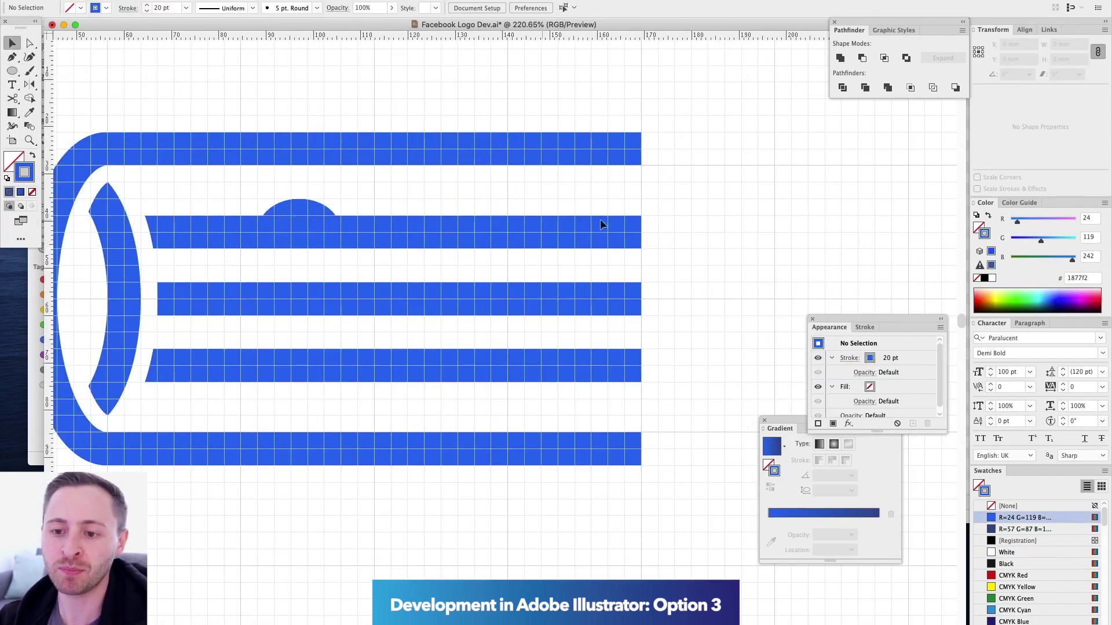
Shorten the upper inner line to a stub that ends before the arch.
click(600, 232)
drag(641, 233, 240, 232)
Enlarge the arch and place a copy beside it to form a pair of eyes.
drag(223, 260, 275, 202)
click(858, 327)
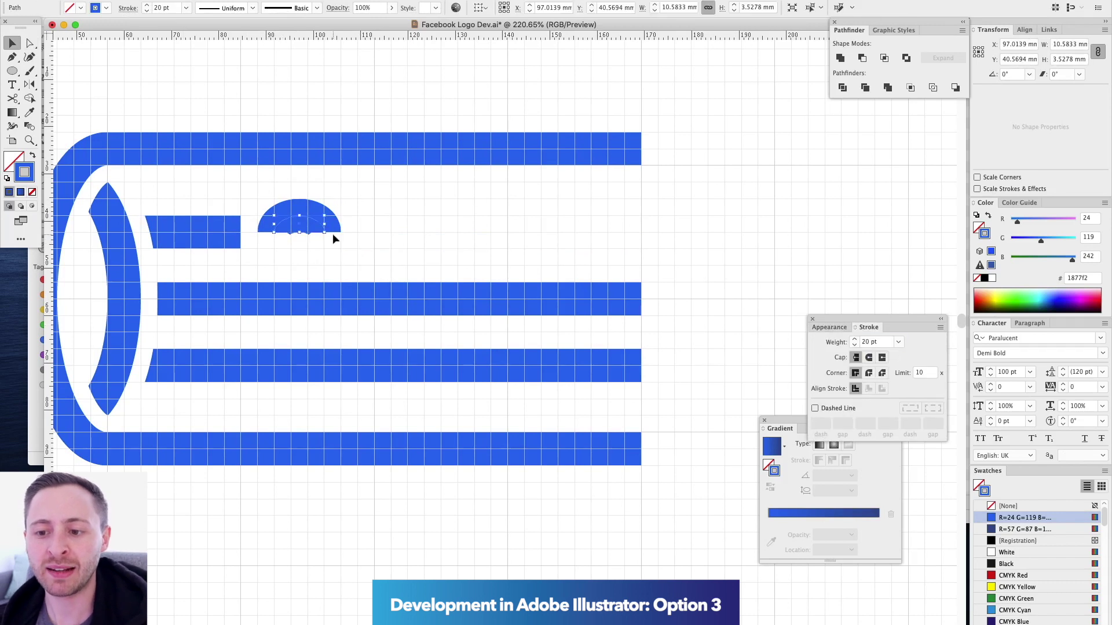
key(super+minus)
key(super+v)
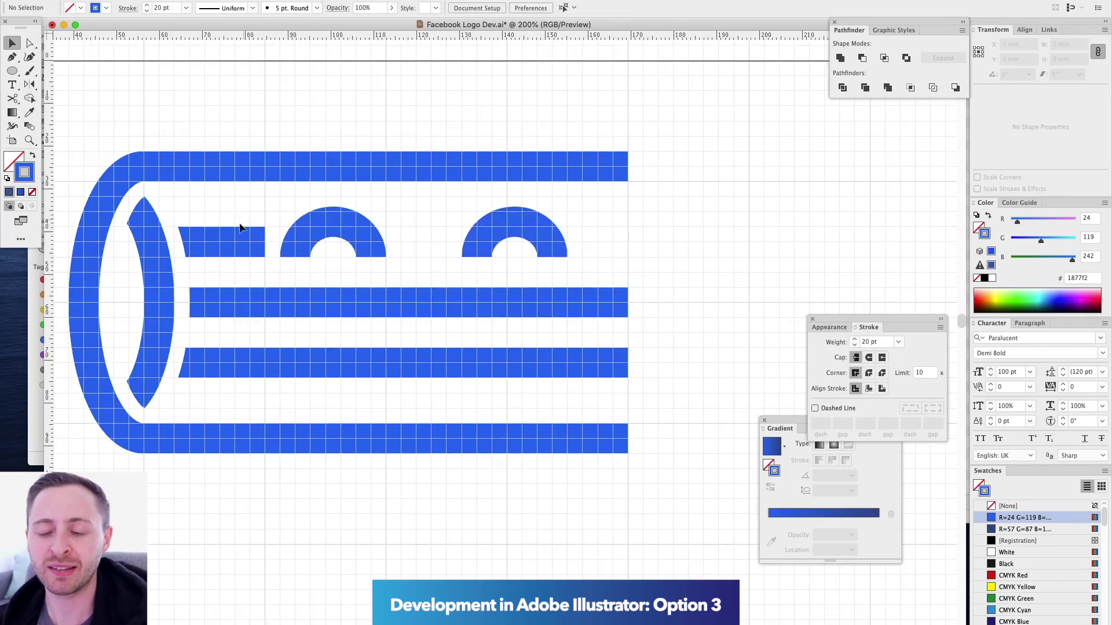
Try to shorten and split the middle and lower inner lines around the face features.
drag(491, 342, 468, 343)
key(a)
drag(627, 303, 280, 303)
key(v)
click(331, 330)
drag(483, 288, 476, 290)
drag(571, 332, 602, 333)
drag(491, 302, 506, 302)
mouse_move(628, 363)
mouse_down()
mouse_move(311, 363)
mouse_move(603, 366)
mouse_up()
drag(476, 363, 490, 363)
scroll(553, 377, up, 1)
Undo the last changes to the face and inner lines.
key(super+z)
key(super+z)
key(super+z)
key(super+z)
key(super+z)
key(super+z)
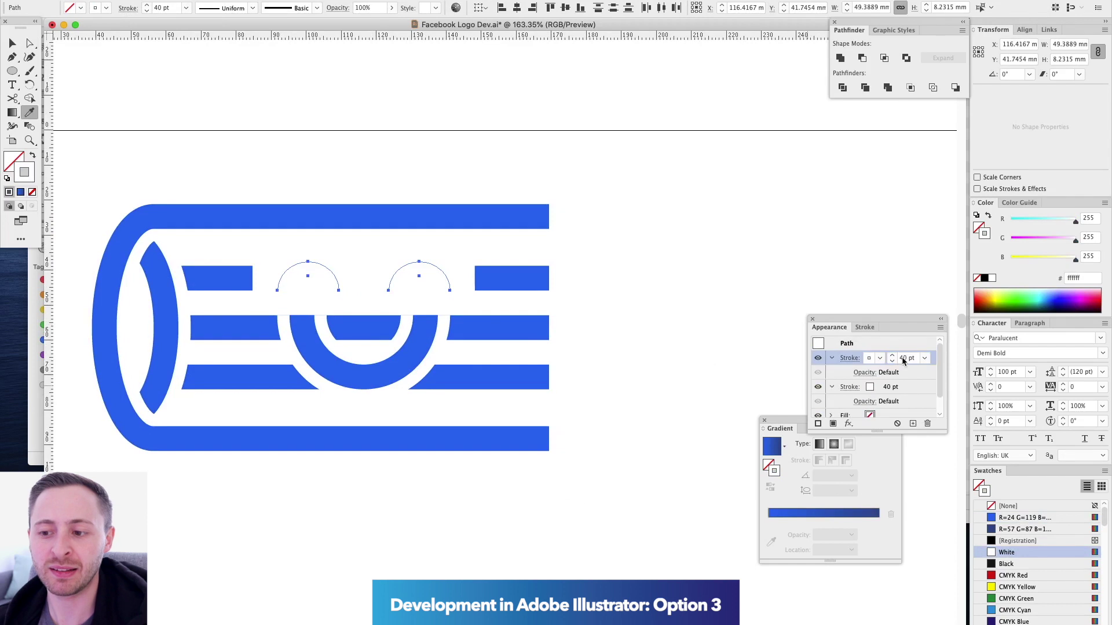
Give the two eye arches the inner lines' blue 20 pt stroke over a white 40 pt stroke and select the whole book.
click(510, 328)
key(v)
key(super+minus)
key(super+minus)
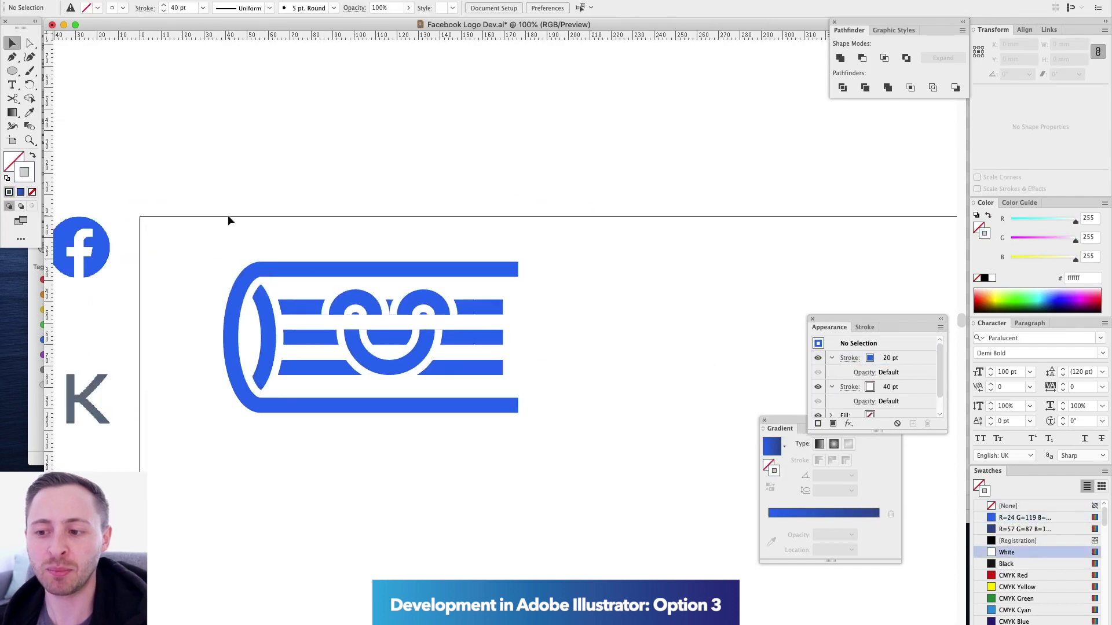
drag(193, 203, 650, 496)
key(super+minus)
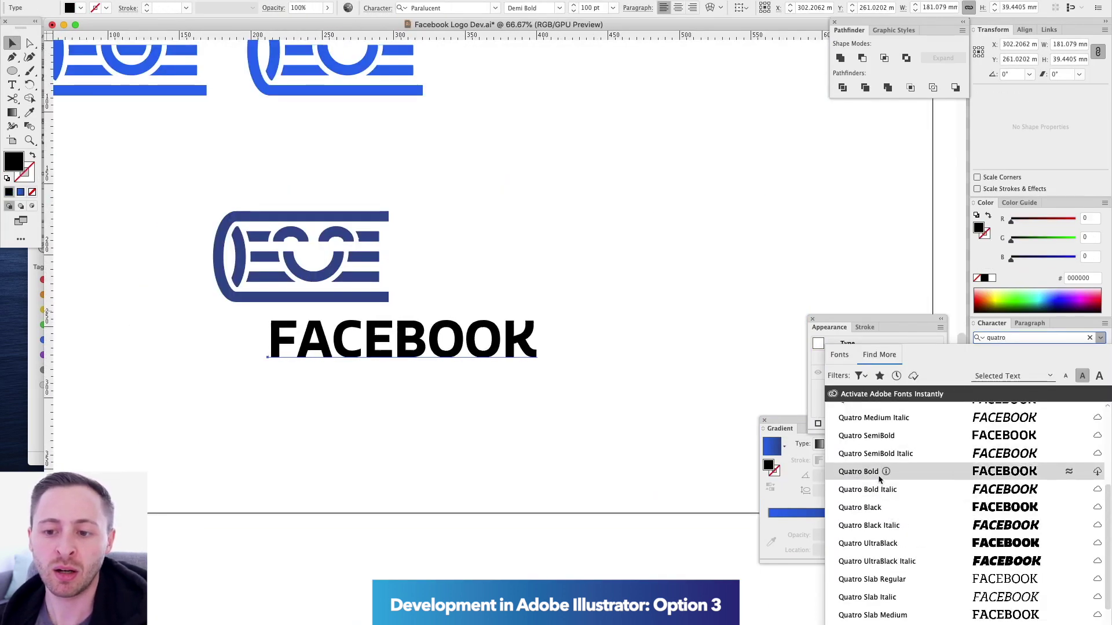
Activate the Quatro Bold font for the FACEBOOK wordmark.
click(1097, 472)
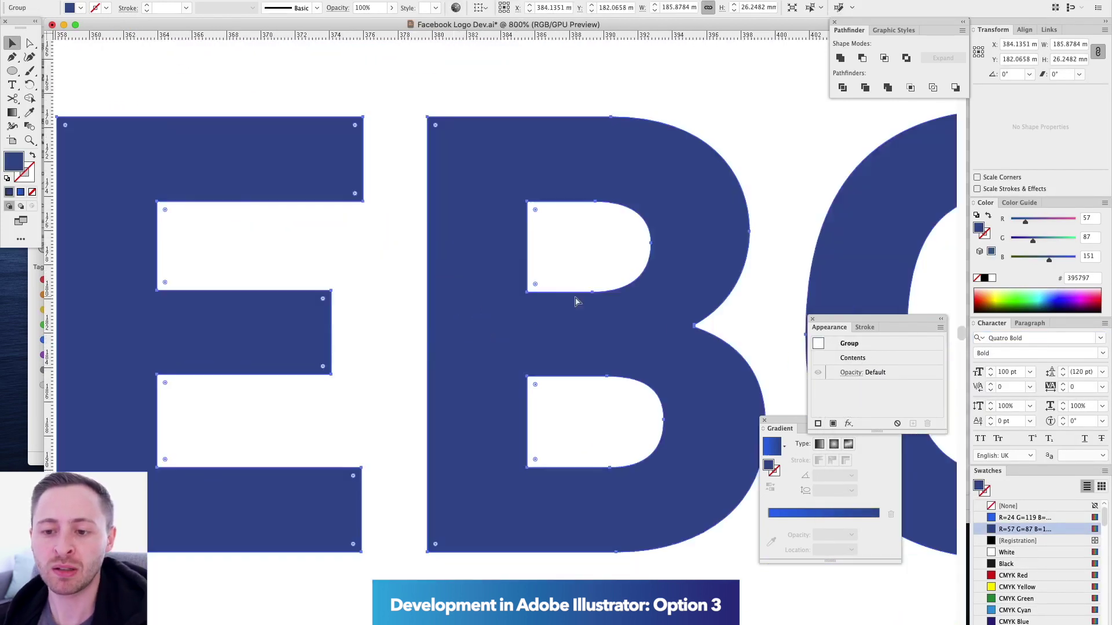
Place the dark blue book symbol in front of the FACEBOOK wordmark as one horizontal lockup.
drag(547, 296, 544, 359)
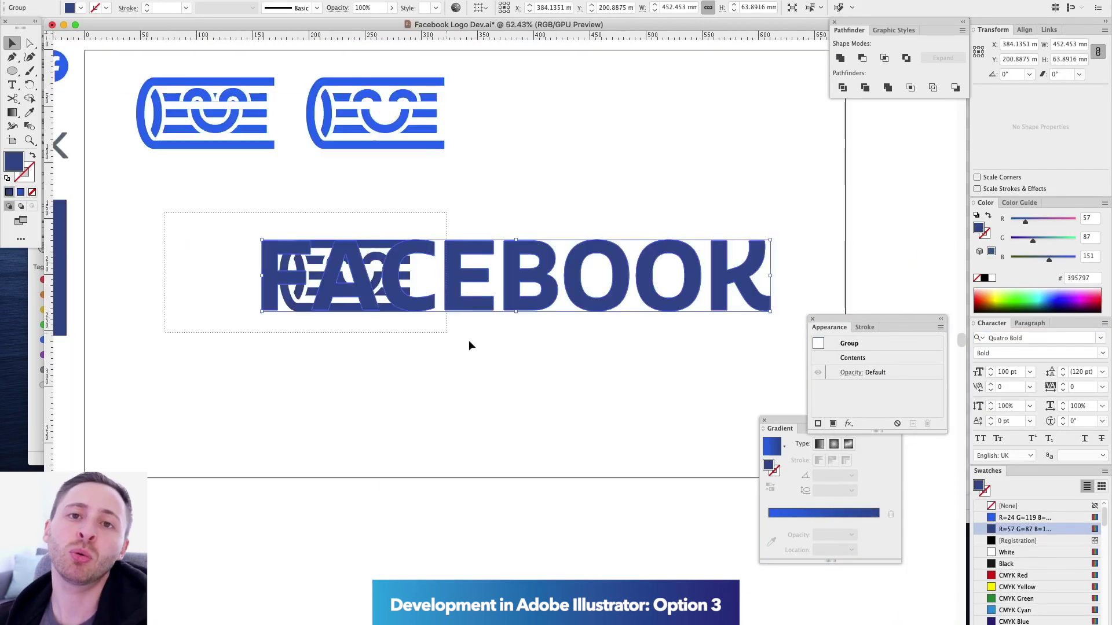
drag(382, 278, 241, 276)
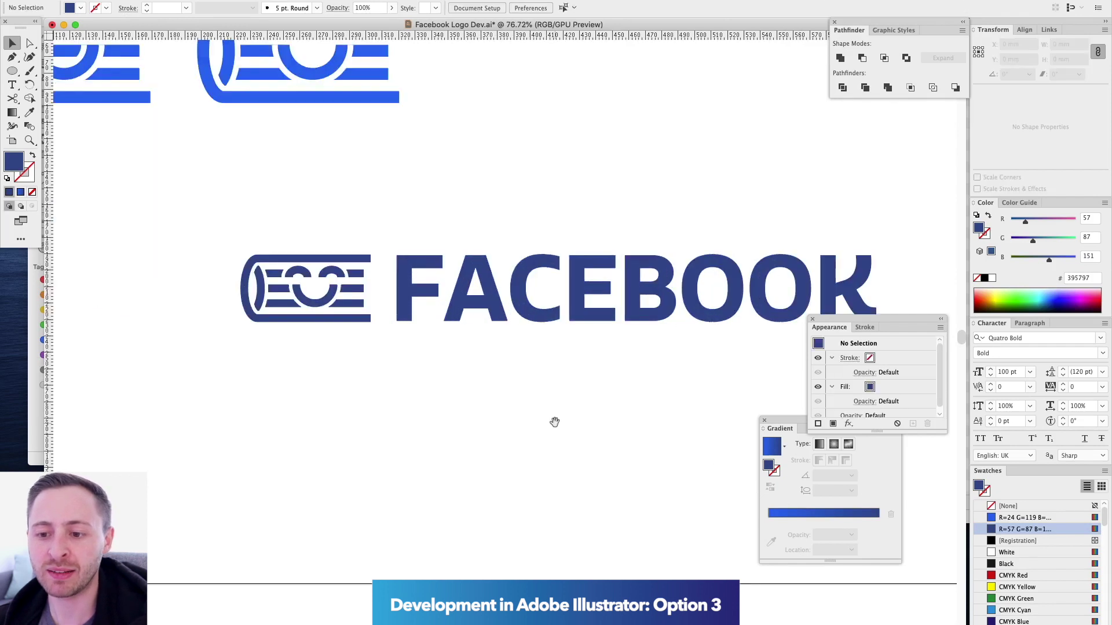
Duplicate the book and wordmark lockup about 100 mm below and scale the copy's wordmark down to about 221 mm wide.
drag(554, 422, 430, 432)
drag(378, 248, 759, 341)
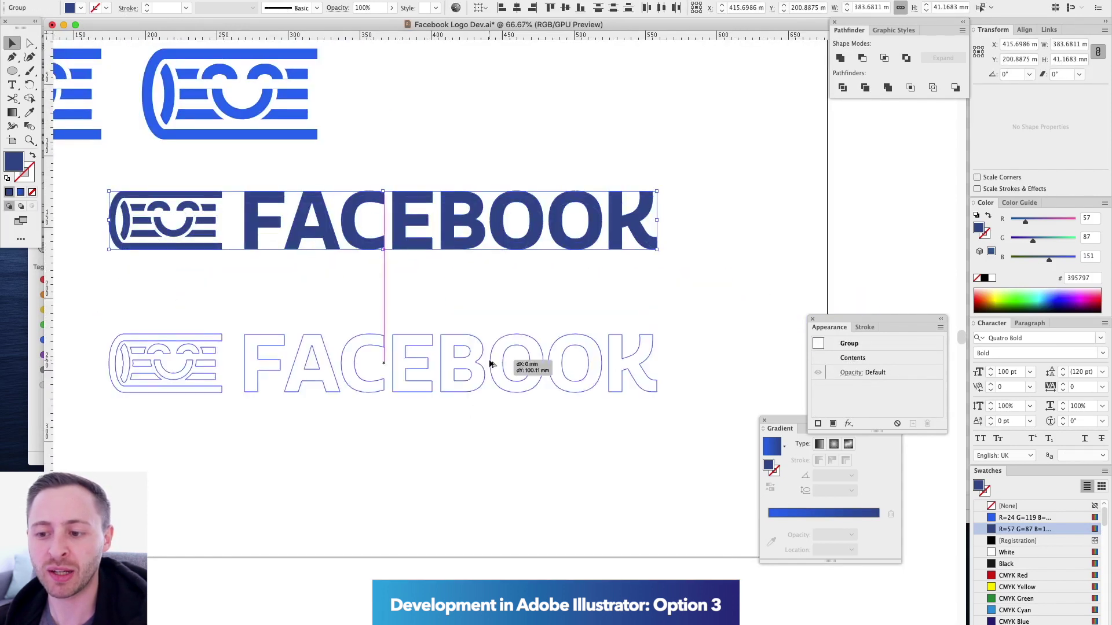
drag(521, 367, 521, 366)
drag(447, 371, 491, 372)
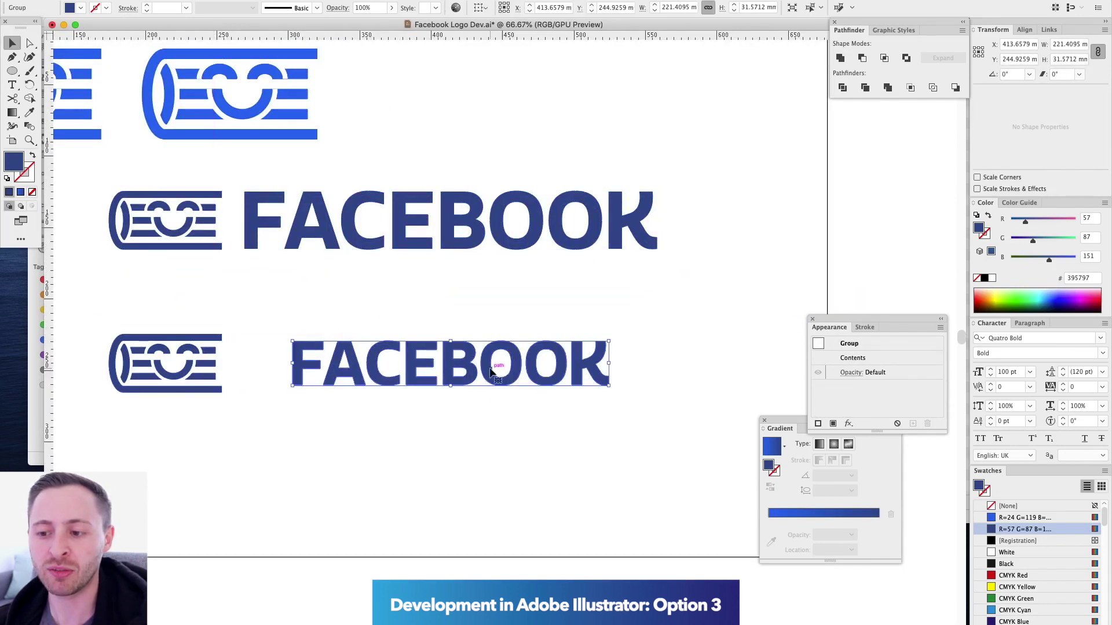
drag(304, 166, 512, 372)
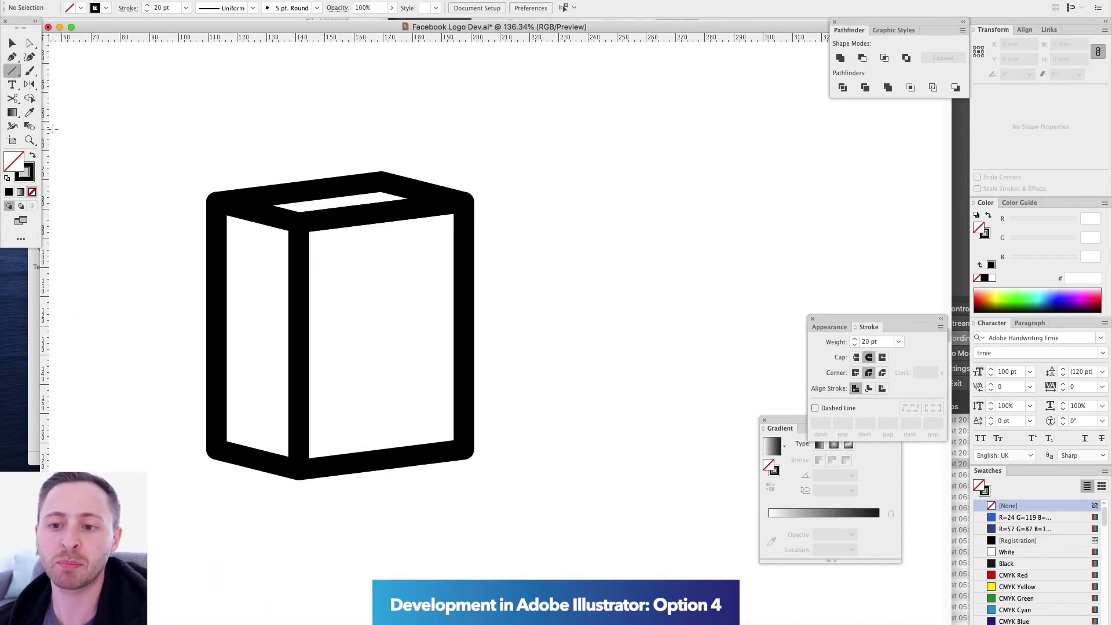
Show the grid and draw a wide, shallow ellipse across the front face of the black box-shaped book.
key(super+apostrophe)
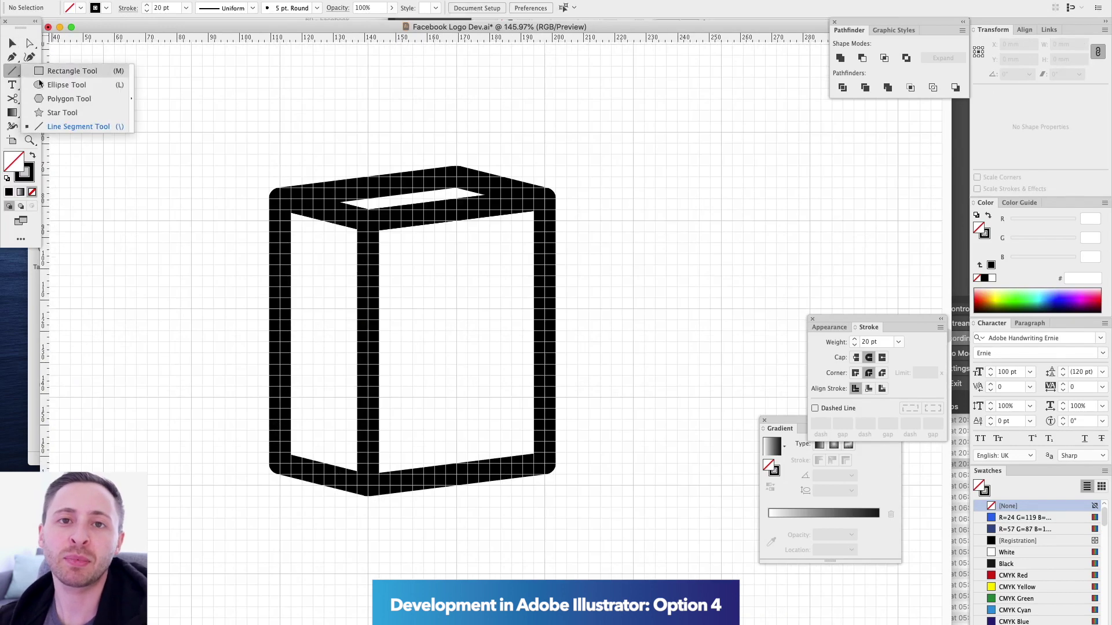
click(93, 84)
drag(390, 377, 528, 412)
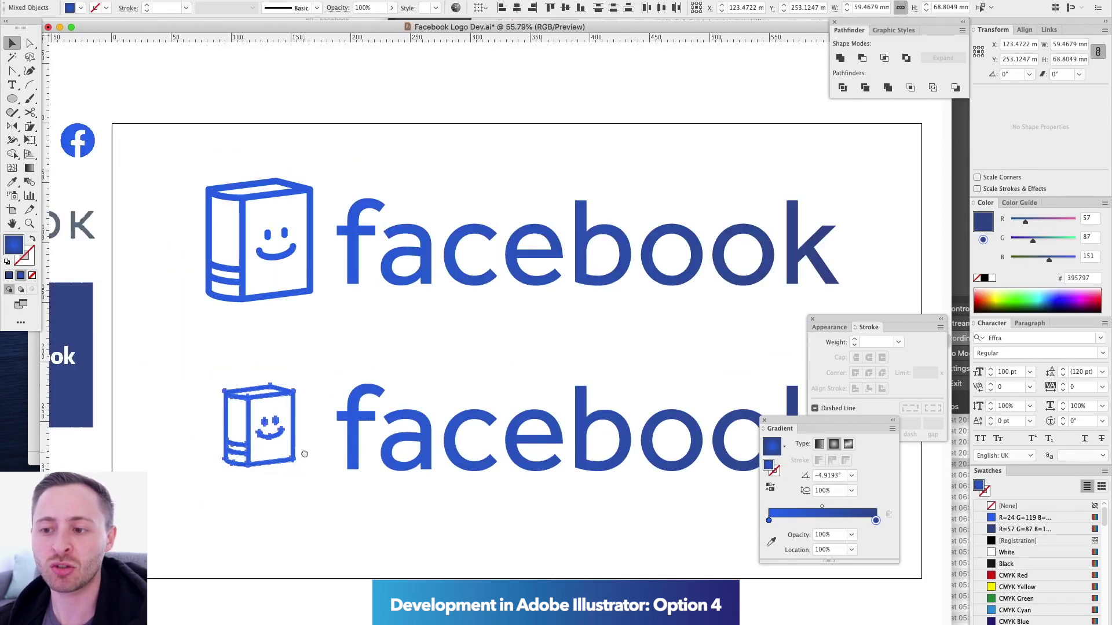
Recolour the lower facebook logo with a swatch from the Desaturated library and set its fill to C 80, M 50, Y 30, K 30.
click(323, 379)
click(711, 117)
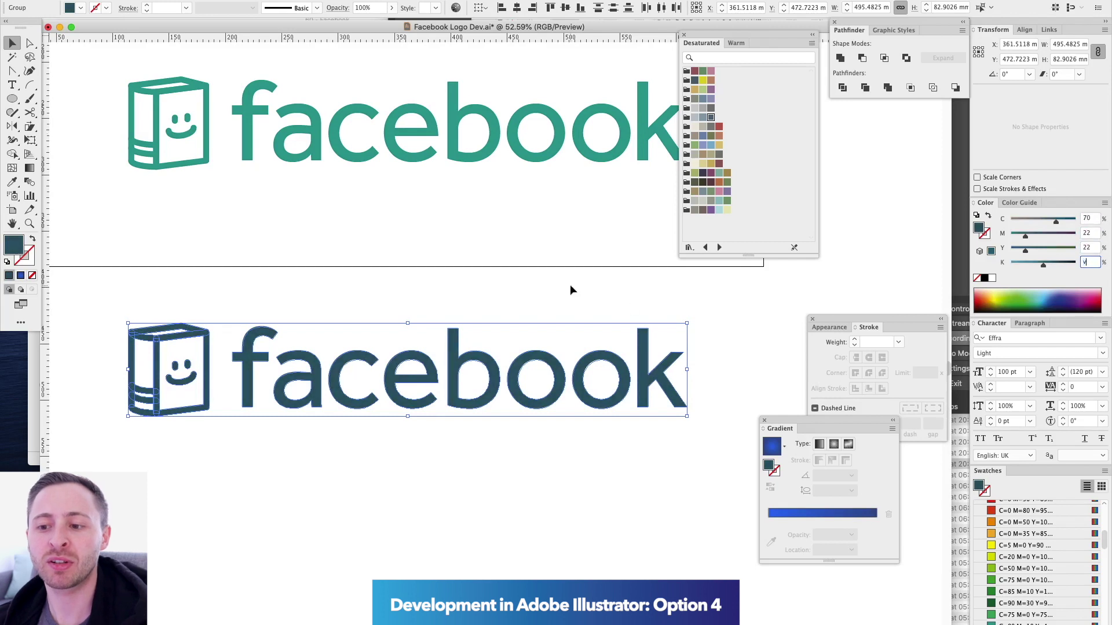
text(50)
key(Tab)
text(40)
key(Tab)
text(30)
key(shift+Tab)
text(30)
key(shift+Tab)
text(30)
key(shift+Tab)
text(80)
key(Tab)
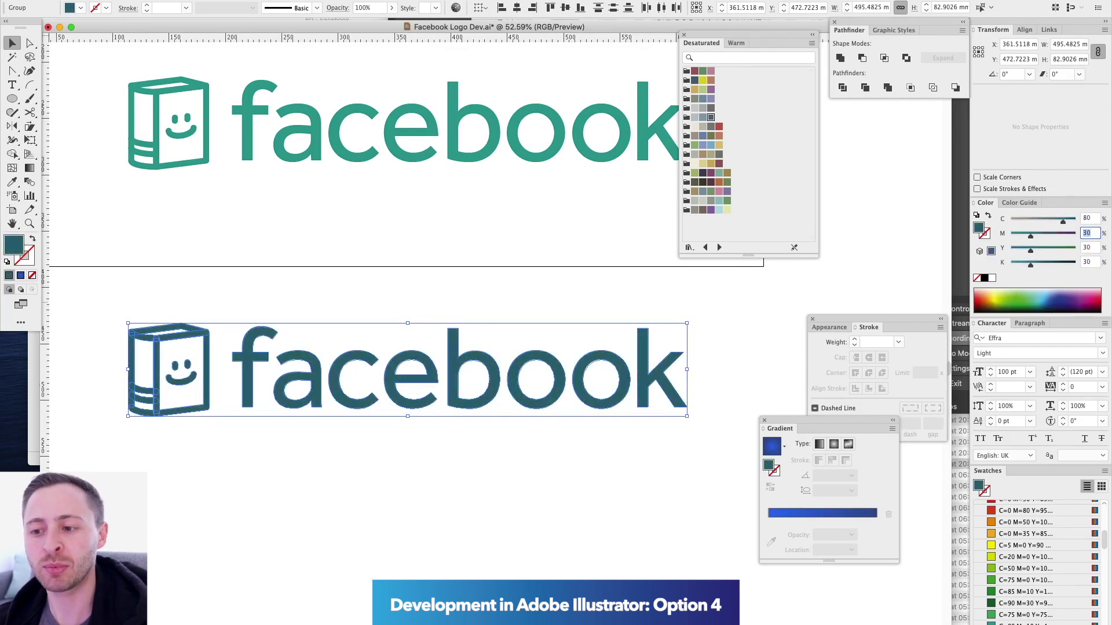
text(50)
click(386, 324)
scroll(386, 324, down, 5)
scroll(318, 359, up, 5)
drag(735, 34, 745, 22)
scroll(174, 307, up, 5)
key(a)
drag(324, 276, 414, 308)
key(v)
click(397, 355)
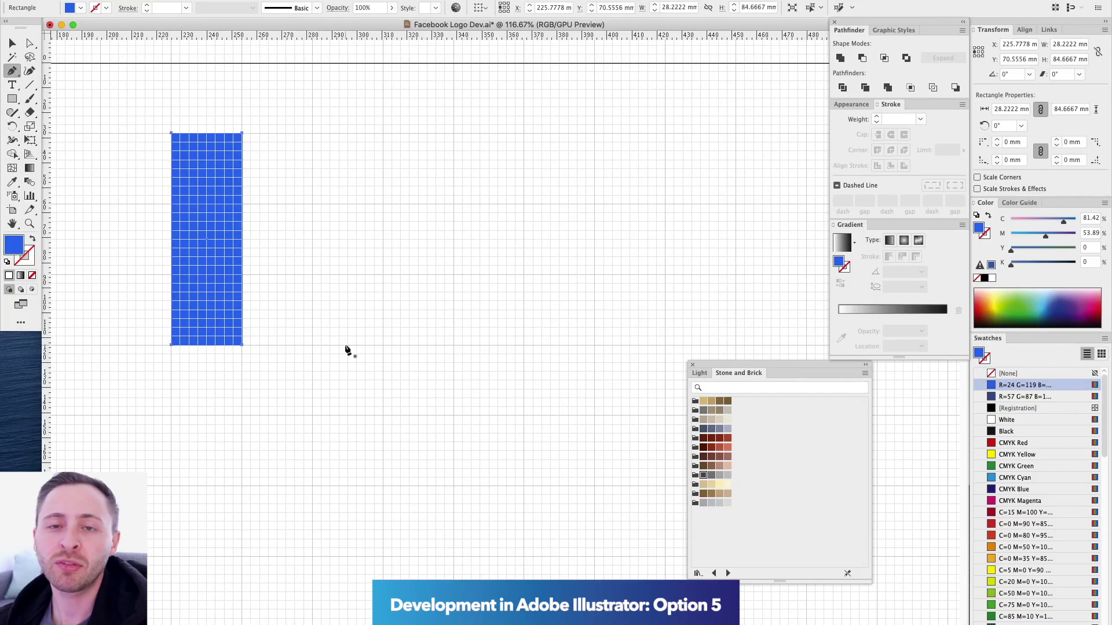
Draw an L-shaped path about 70.6 mm tall and 56.4 mm wide beside the blue rectangle, with a blue stroke and no fill.
click(347, 344)
click(347, 168)
click(488, 168)
key(shift+x)
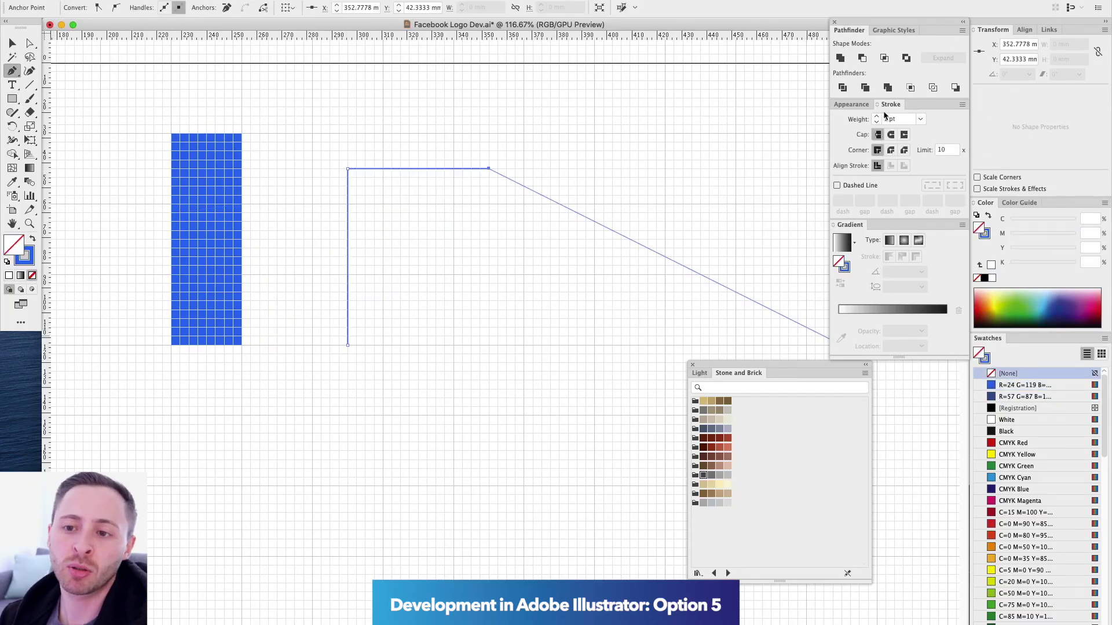
Set the L-shaped path's stroke weight to 80 pt.
shift+click(877, 117)
shift+click(877, 116)
shift+click(877, 117)
shift+click(877, 117)
shift+click(876, 117)
shift+click(877, 116)
shift+click(876, 116)
key(v)
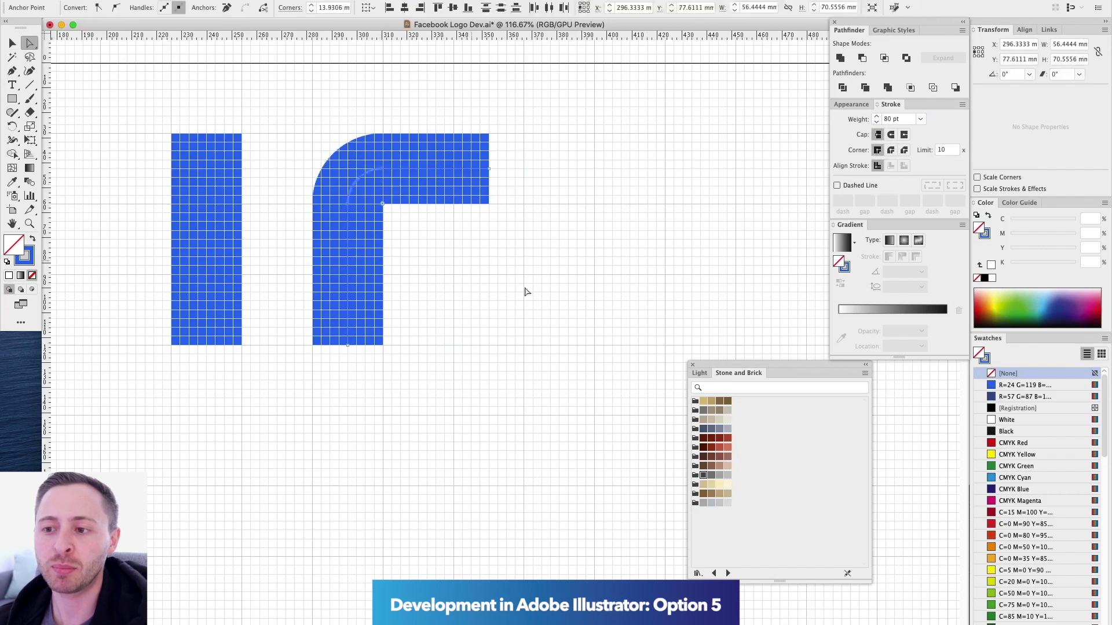
Round the corner of the thick path until its inner edge also curves, and deselect it.
drag(393, 216, 392, 216)
key(v)
key(super+shift+a)
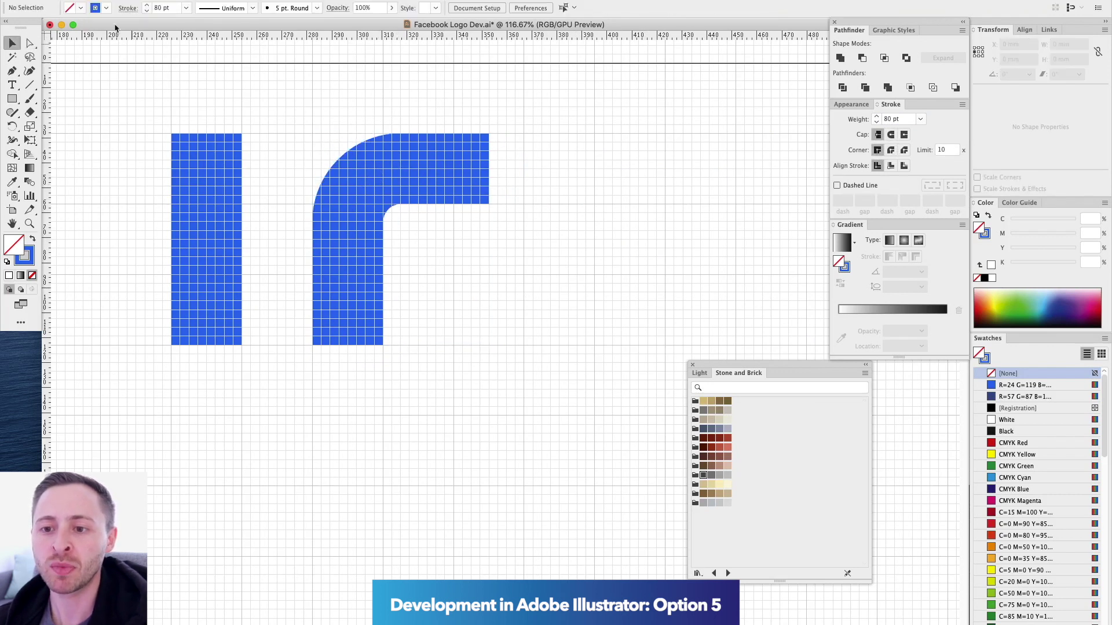
Add an 80 pt horizontal crossbar to the stem below the curved arm to form an F.
drag(521, 197, 521, 197)
key(super+z)
key(v)
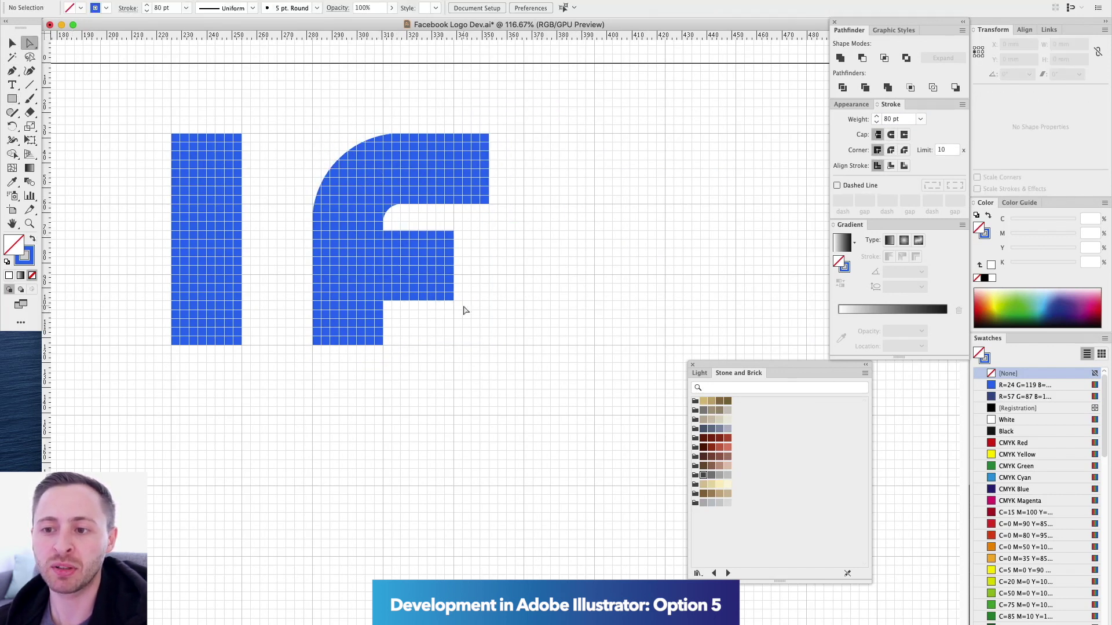
Lengthen the top arm of the F by about 14 mm.
key(super+apostrophe)
key(v)
scroll(496, 339, down, 5)
scroll(452, 288, up, 5)
key(super+apostrophe)
key(a)
key(shift+Right)
key(shift+Right)
key(shift+Right)
key(shift+Right)
Shift the crossbar about 7 mm away from the stem and reduce its stroke weight to 60 pt.
drag(495, 281, 557, 410)
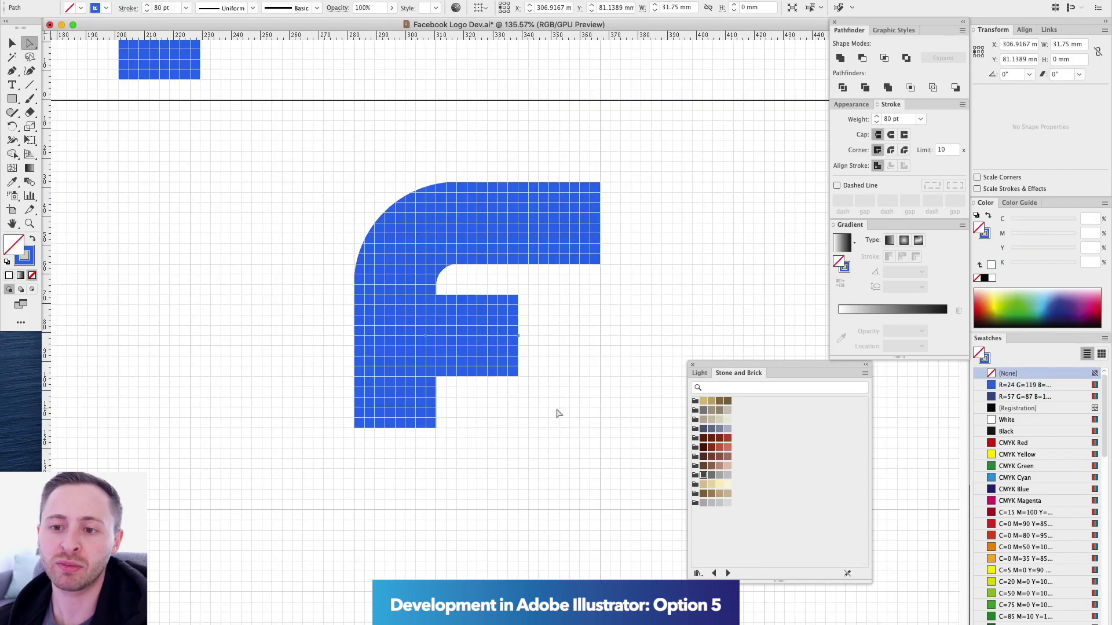
key(shift+Right)
key(shift+Right)
key(shift+Down)
scroll(577, 377, down, 3)
key(super+apostrophe)
scroll(529, 369, up, 3)
drag(529, 369, 427, 344)
shift+click(876, 121)
shift+click(876, 121)
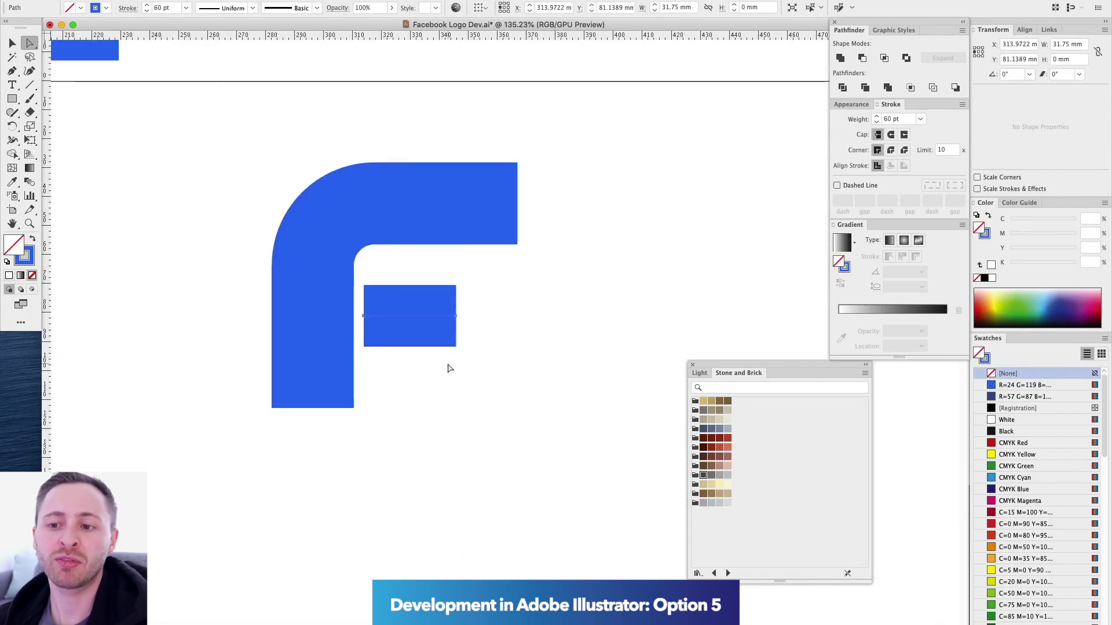
Nudge the crossbar about 3.5 mm further out and adjust the vertical spacing between the parts of the F.
key(super+minus)
key(super+minus)
key(shift+Right)
key(shift+Up)
click(397, 351)
drag(268, 210, 350, 358)
key(super+apostrophe)
key(shift+Down)
key(shift+Down)
key(super+apostrophe)
key(super+minus)
Extend the crossbar's inner end about 7 mm back to meet the stem, with an 80 pt stroke.
key(a)
key(shift+Left)
key(shift+Left)
drag(208, 180, 452, 359)
key(v)
key(shift+Up)
click(372, 299)
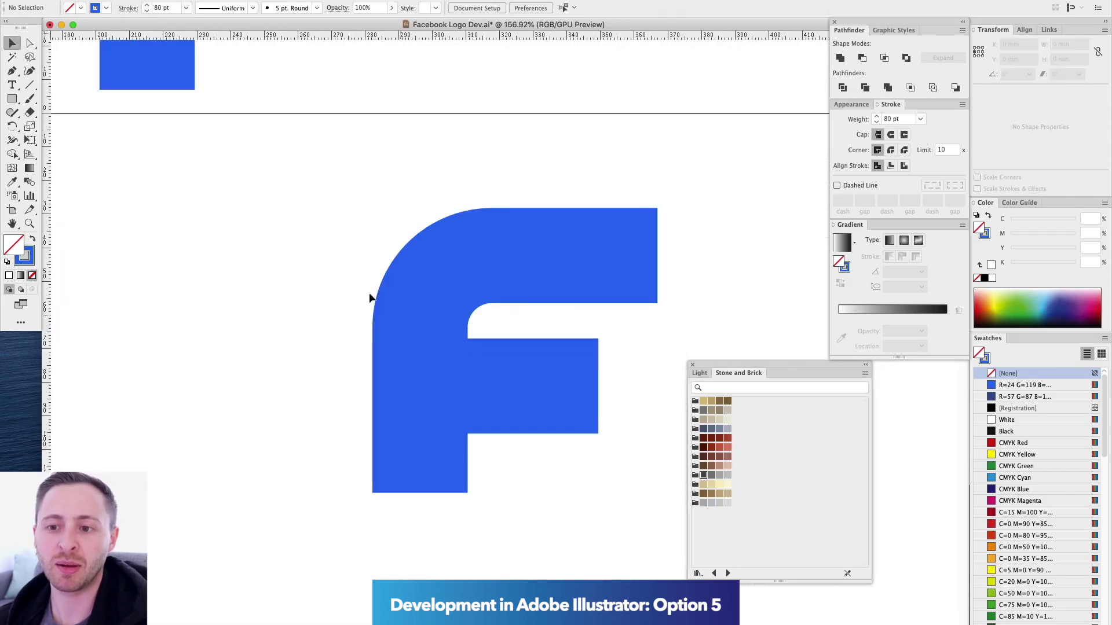
Draw a 21.17 × 28.22 mm rectangle over the crossbar beside the stem and fill it with a 180° linear gradient of the two blue swatches.
drag(537, 348, 539, 339)
key(shift+x)
click(868, 309)
drag(991, 397, 840, 331)
drag(910, 286, 859, 287)
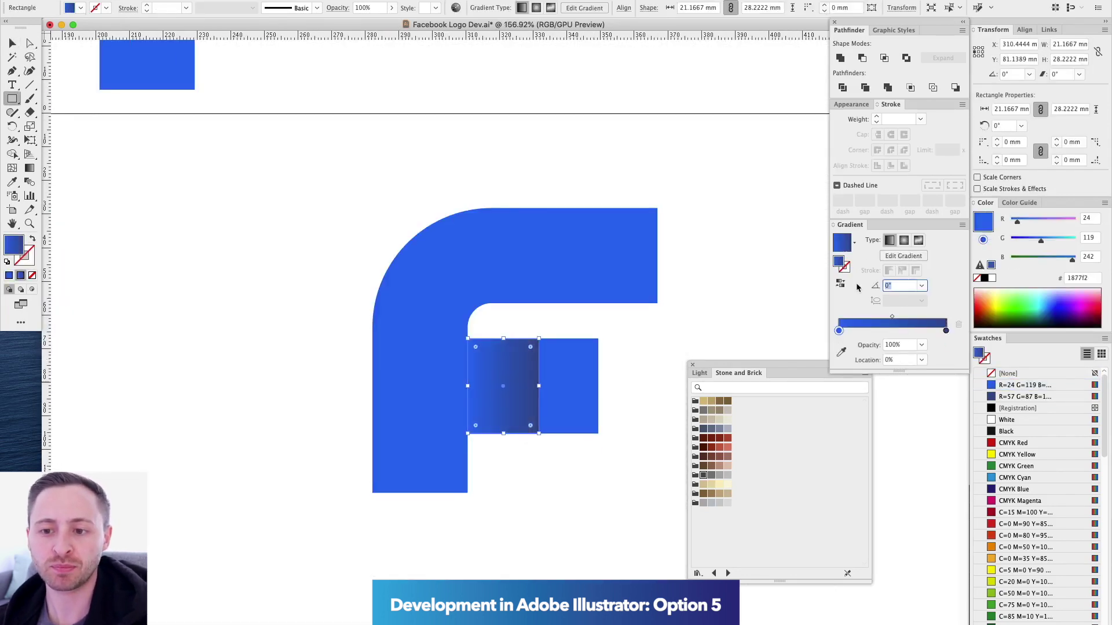
text(180)
key(Return)
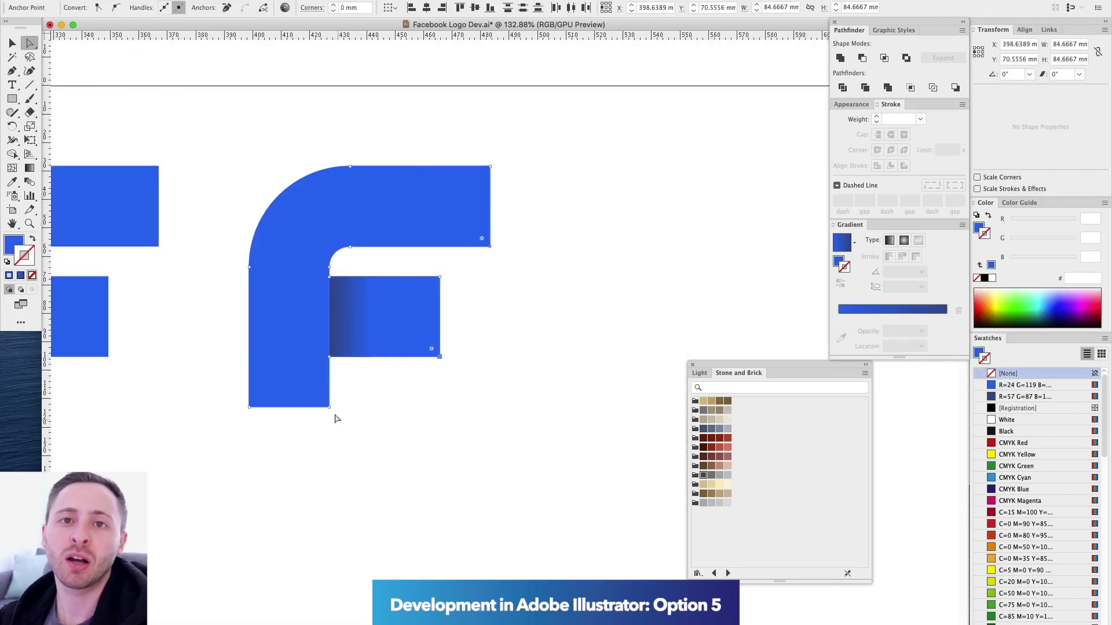
Round the lower outer corners of the F's arm, crossbar and stem with a 20 mm radius.
shift+click(329, 407)
drag(432, 349, 376, 296)
key(v)
click(377, 451)
scroll(376, 450, down, 5)
key(super+z)
key(super+z)
scroll(333, 398, up, 5)
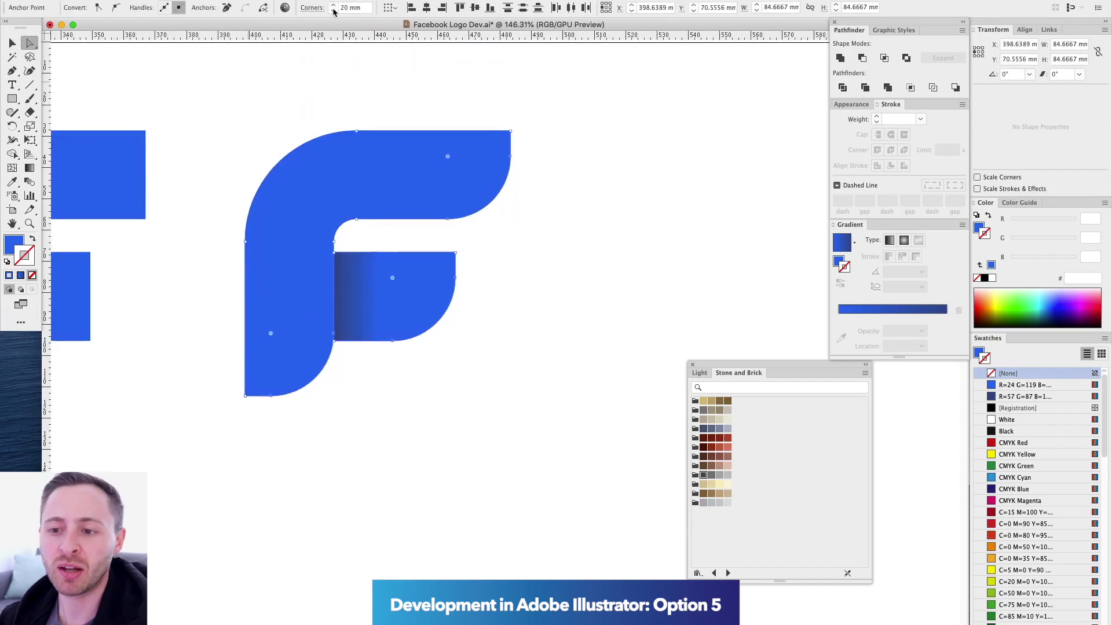
Shrink the crossbar and its gradient overlay to about 35.28 × 21.17 mm and slightly round the F's remaining sharp outer corners.
click(214, 75)
scroll(381, 284, up, 2)
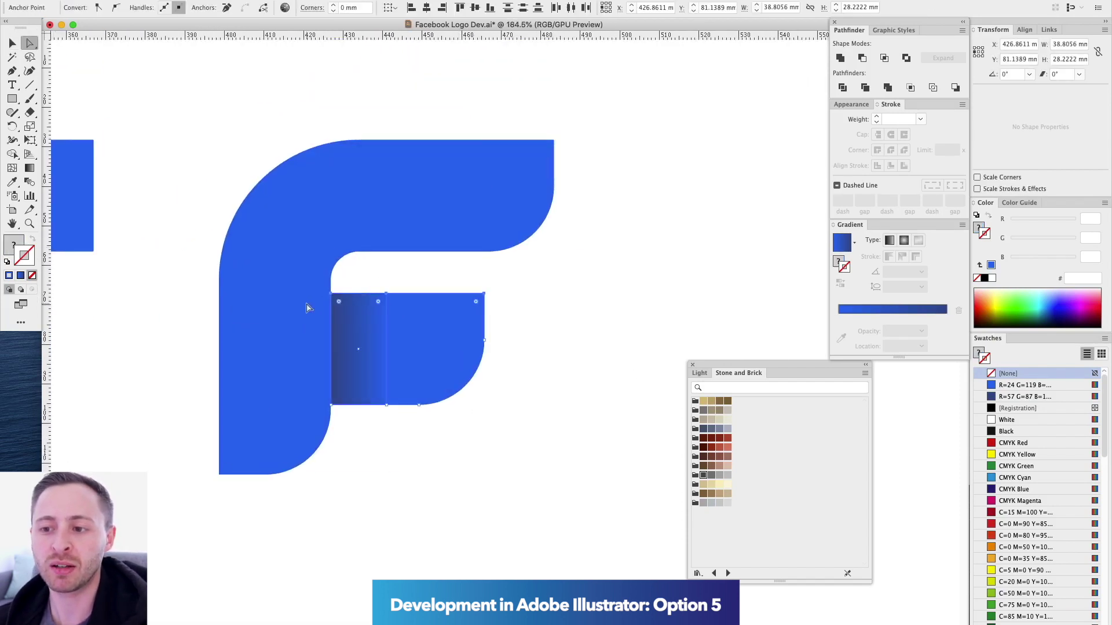
click(362, 318)
key(super+1)
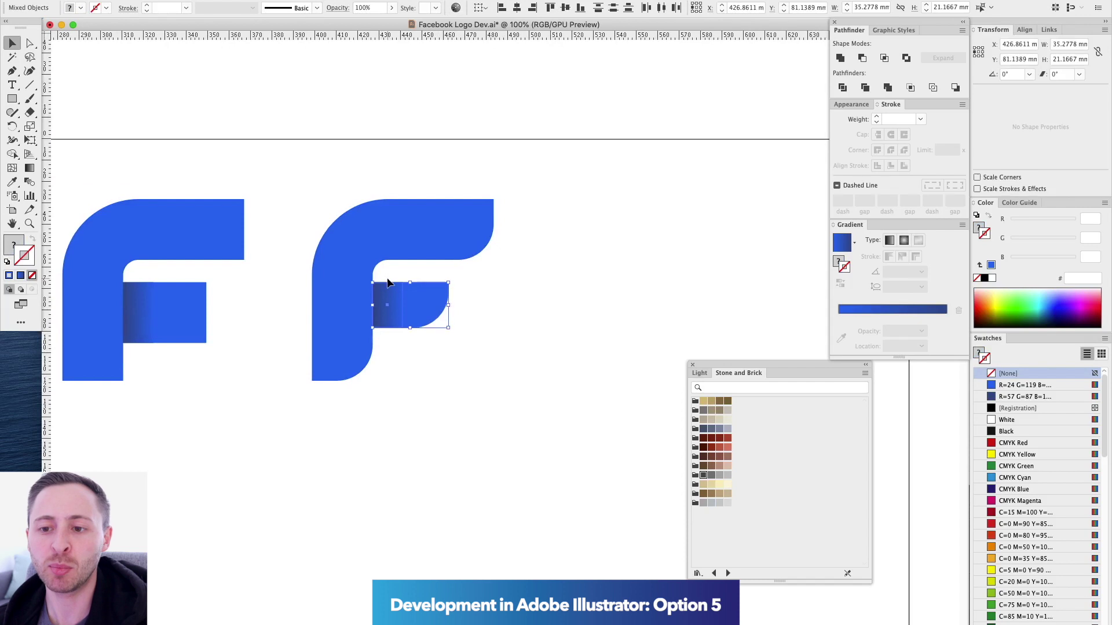
click(397, 117)
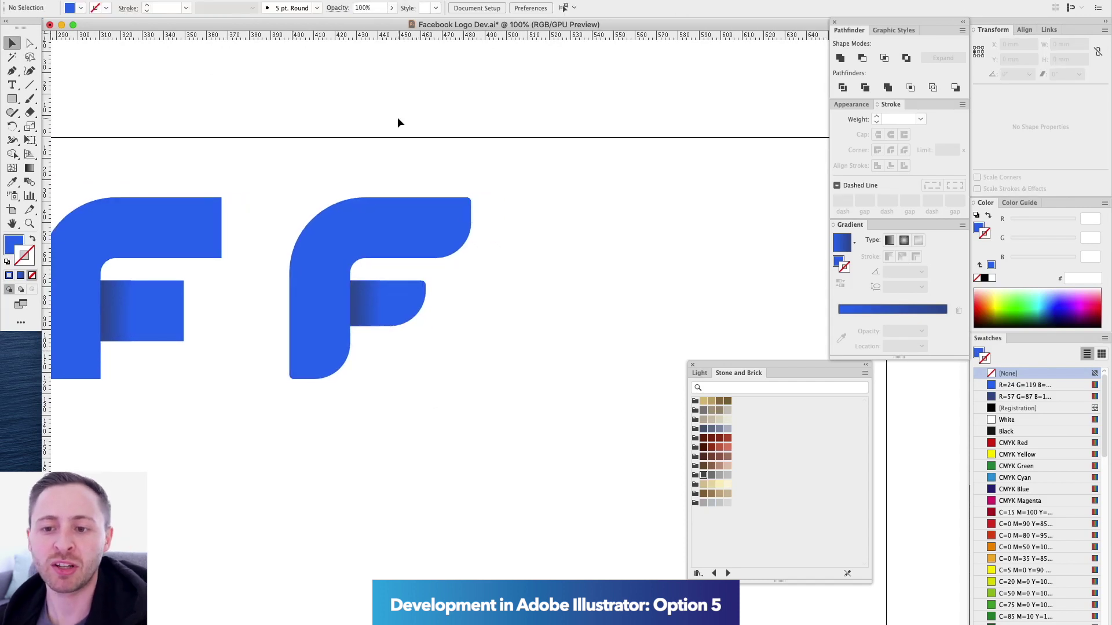
Duplicate the rounded F straight below the original.
scroll(380, 282, up, 3)
key(v)
click(380, 283)
click(388, 389)
scroll(400, 342, down, 4)
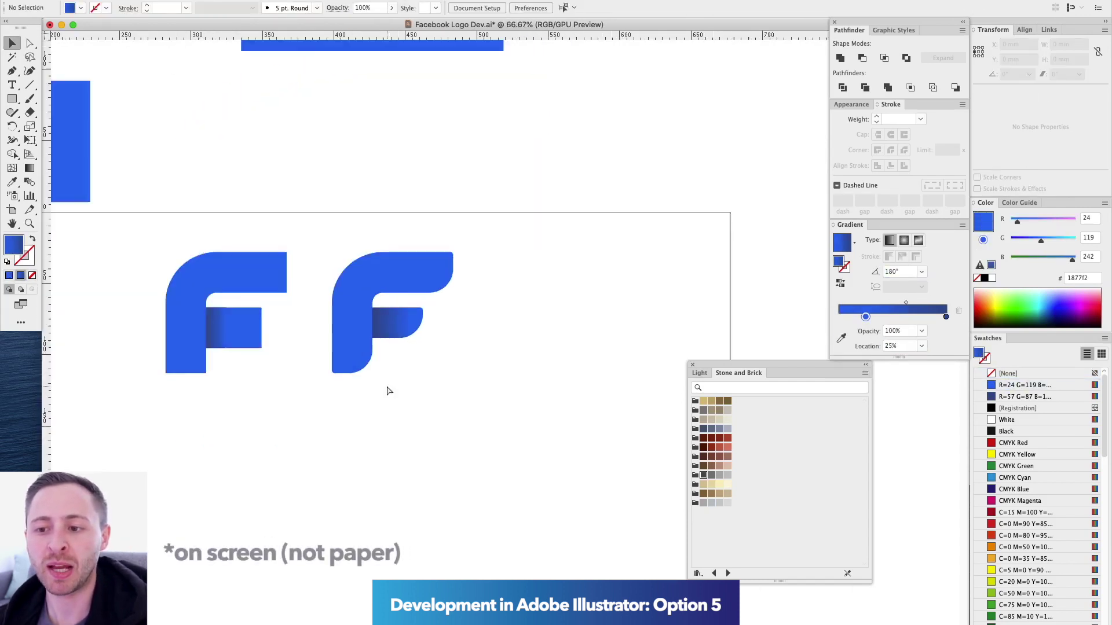
drag(446, 233, 446, 381)
click(554, 379)
Use the document grid to draw a square matching the outer bounds of the duplicated F.
scroll(429, 440, up, 3)
key(super+apostrophe)
scroll(342, 371, down, 2)
drag(365, 358, 359, 361)
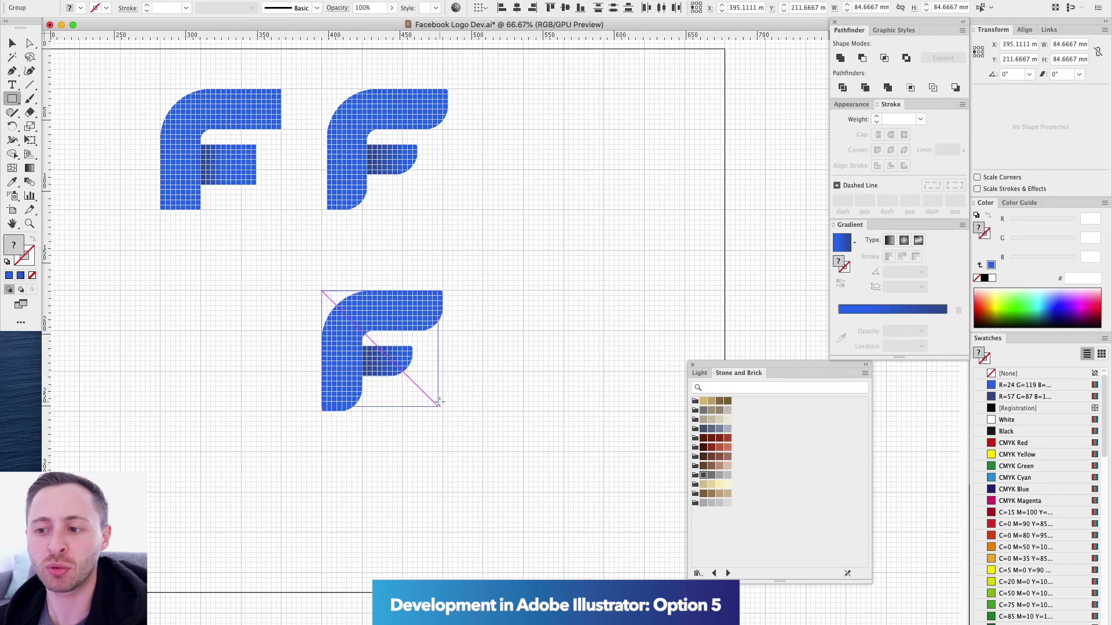
drag(438, 402, 442, 410)
key(super+apostrophe)
Sample the crossbar's blue gradient for the square background and recolour the F on it white.
click(460, 277)
key(i)
click(387, 361)
click(402, 359)
key(a)
click(992, 278)
click(387, 361)
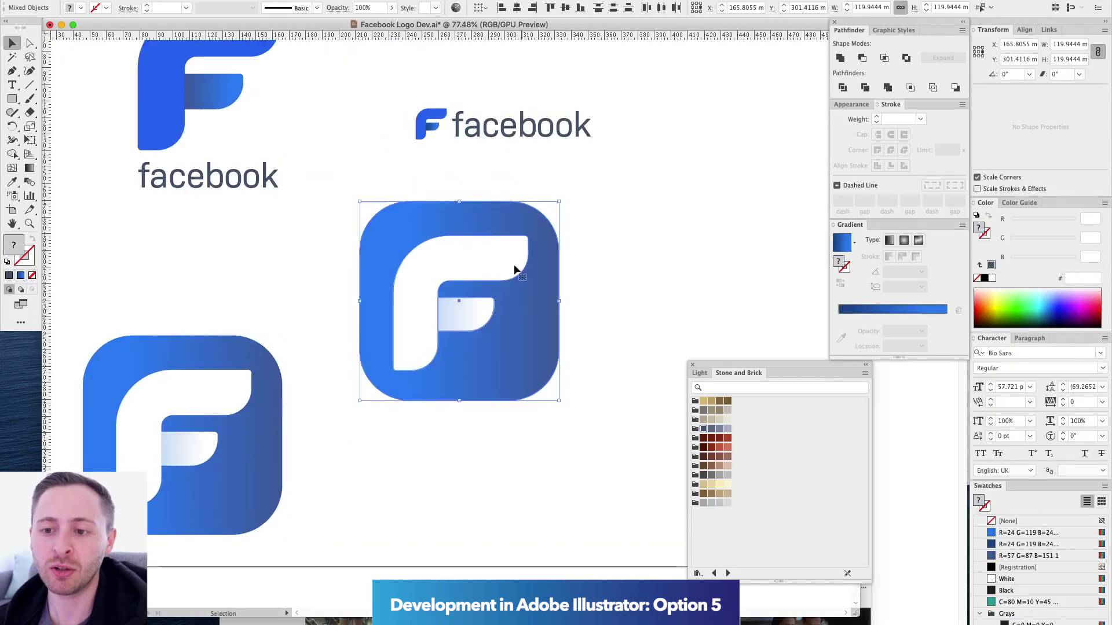
Delete the selected app icon tile and set the wordmark beside the F in Bio Sans Regular all caps.
key(Delete)
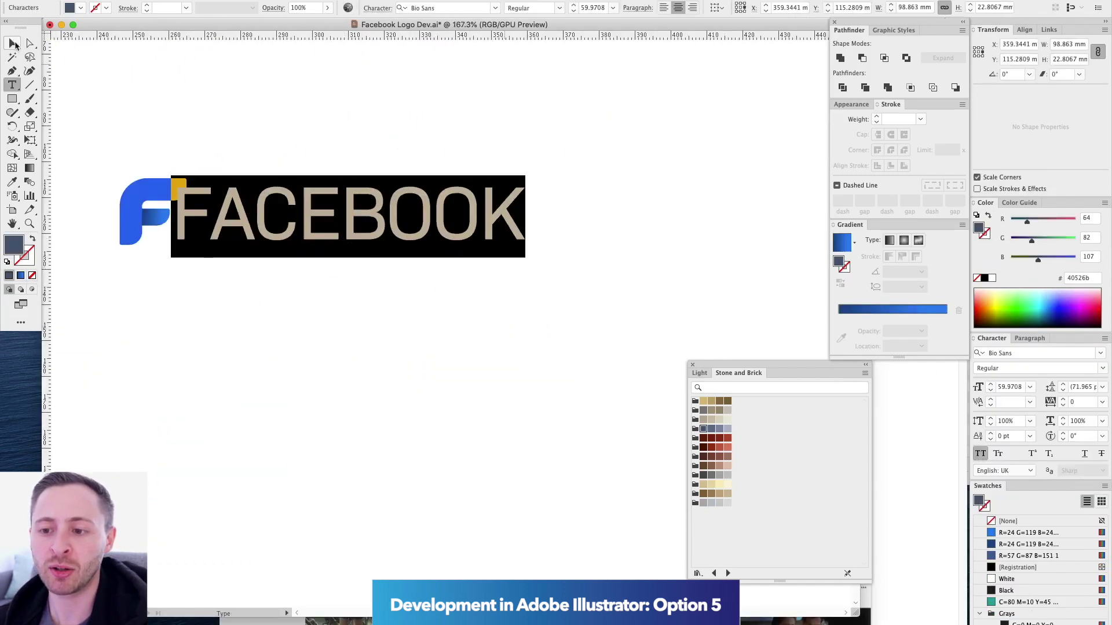
click(14, 44)
key(super+minus)
key(super+minus)
key(super+minus)
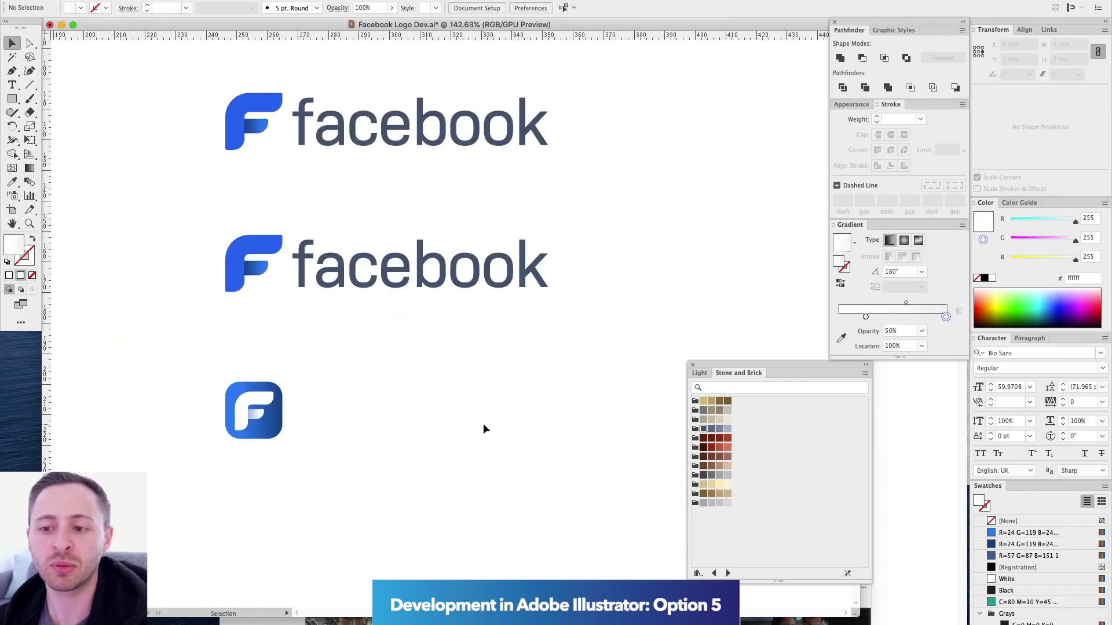
Set up alignment guides around the F and scale the lowercase wordmark beside it to about 71 × 19.3 mm.
click(266, 246)
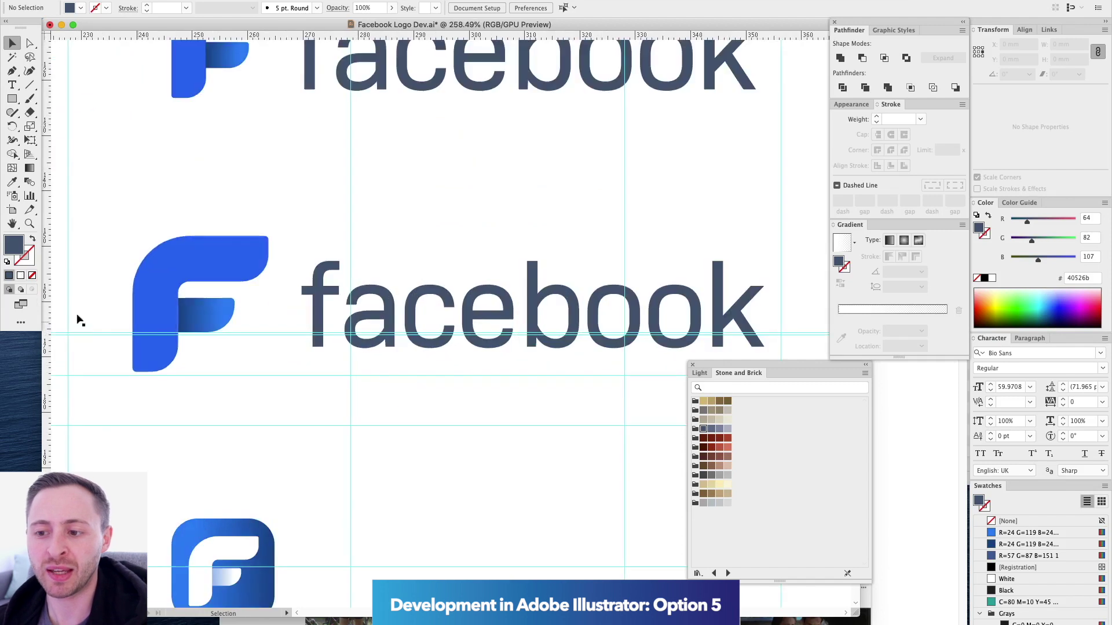
drag(308, 429, 266, 255)
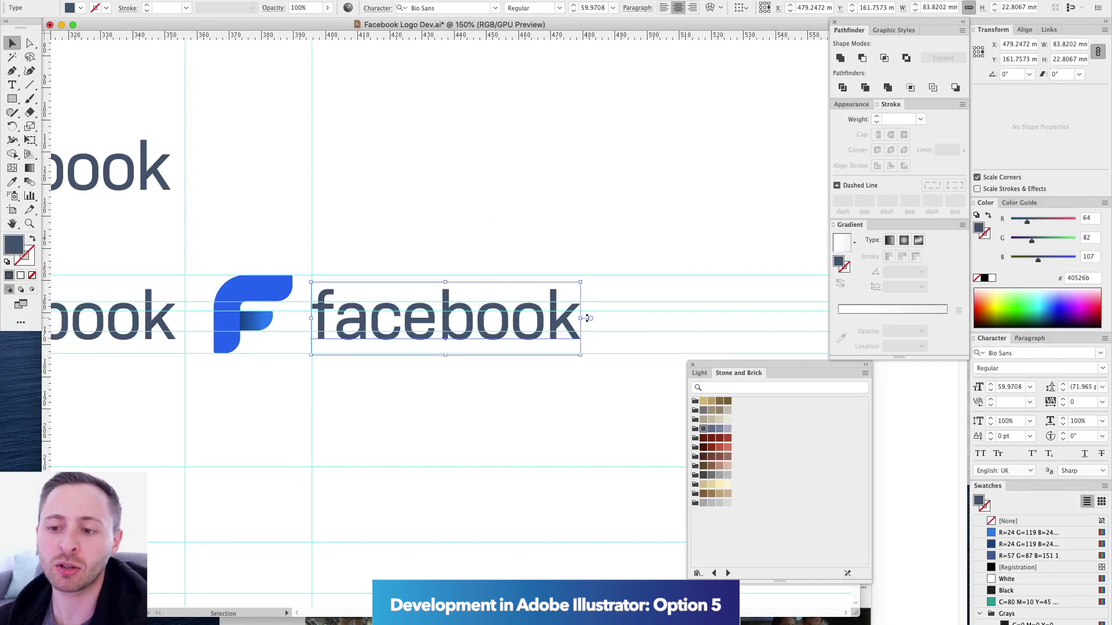
drag(586, 318, 452, 415)
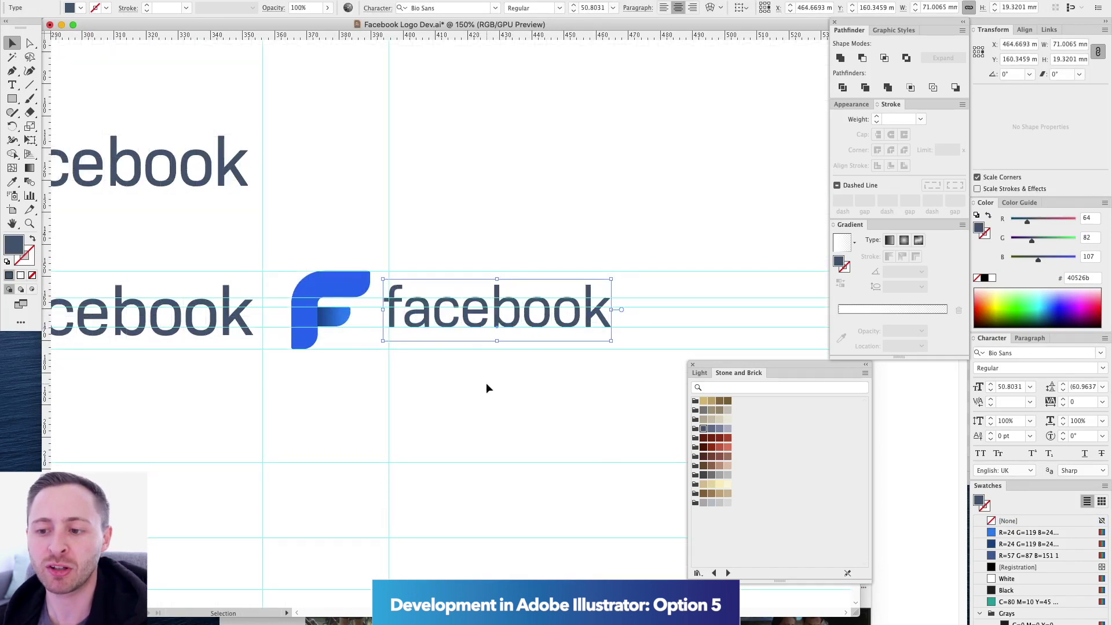